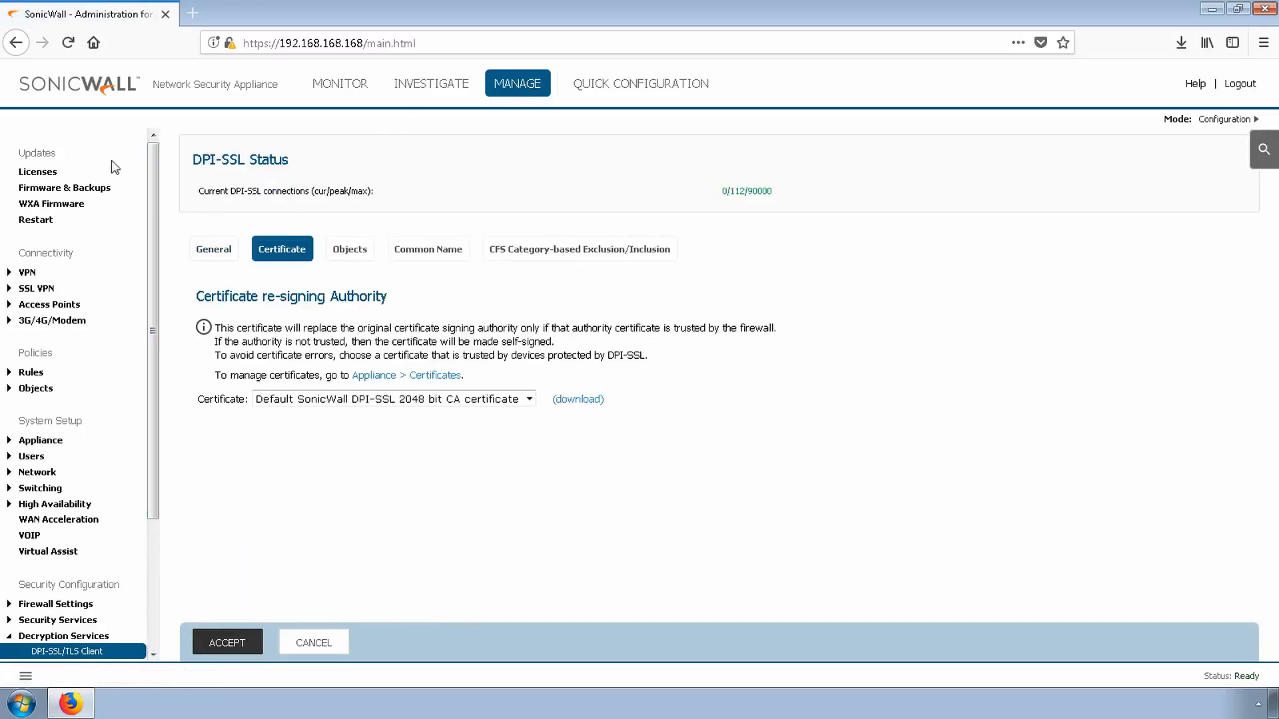
Review the security services license list for the Deep Packet Inspection for SSL (DPI-SSL) entry
{"action": "left_click", "coordinate": [46, 176]}
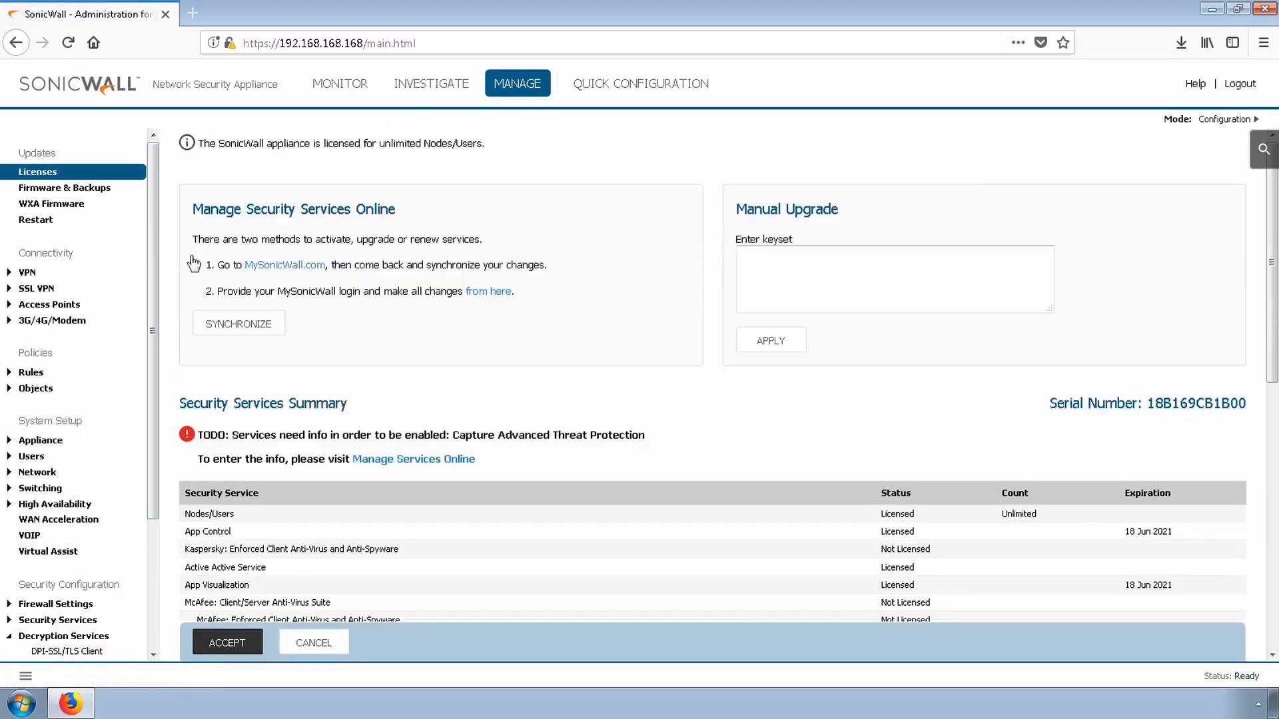
{"action": "scroll", "coordinate": [493, 384], "scroll_direction": "down", "scroll_amount": 5}
{"action": "scroll", "coordinate": [490, 377], "scroll_direction": "down", "scroll_amount": 1}
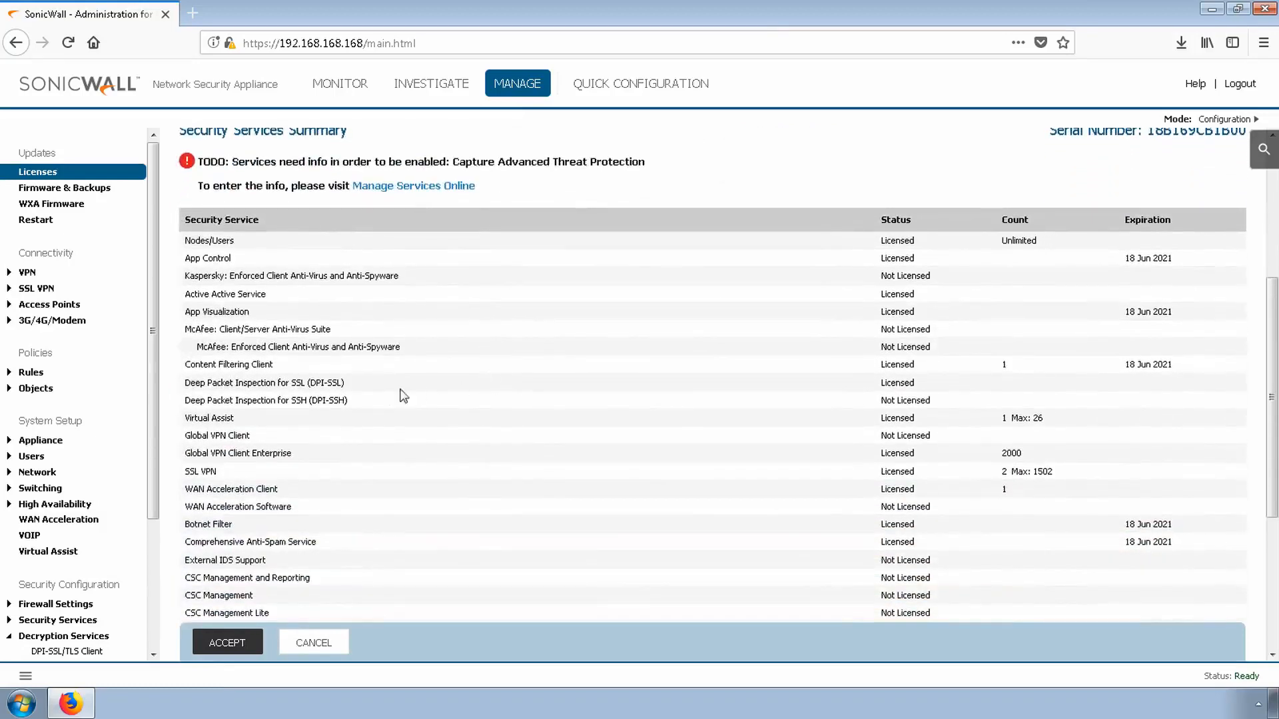
{"action": "left_click_drag", "start_coordinate": [212, 384], "coordinate": [909, 380]}
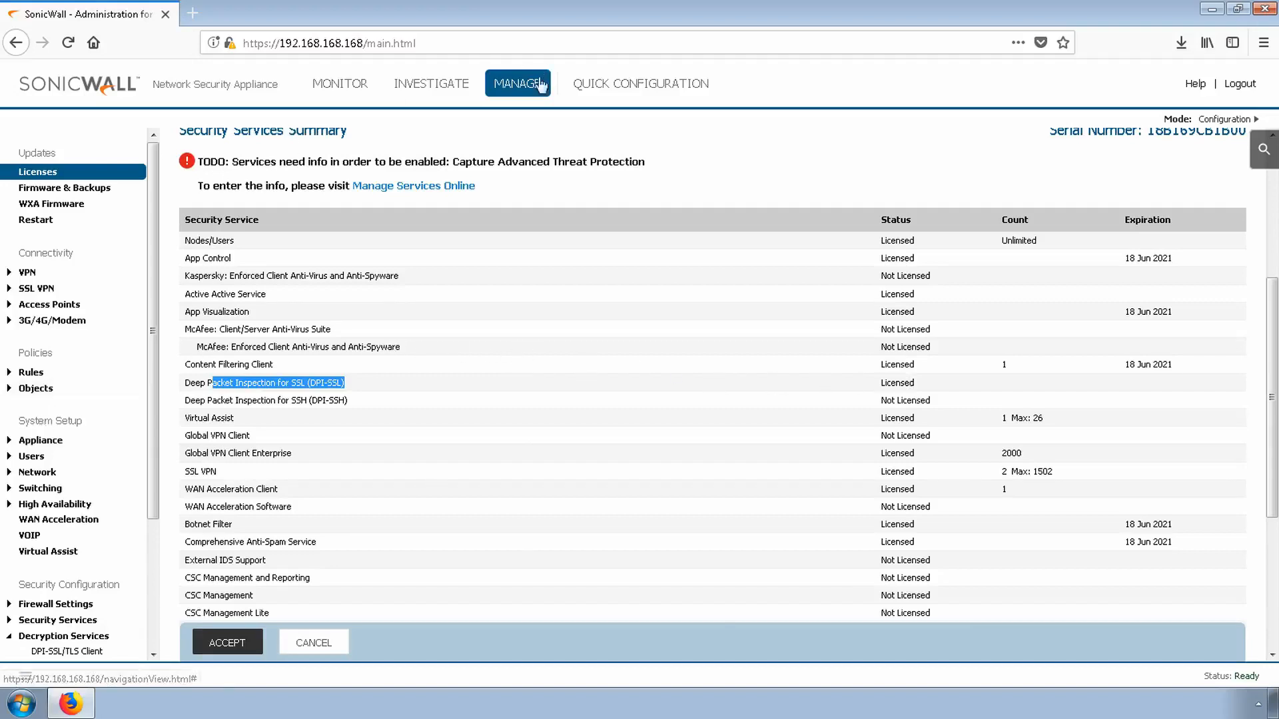
Open the DPI-SSL/TLS Client settings and enable SSL Client Inspection with Gateway Anti-Virus
{"action": "scroll", "coordinate": [77, 439], "scroll_direction": "down", "scroll_amount": 3}
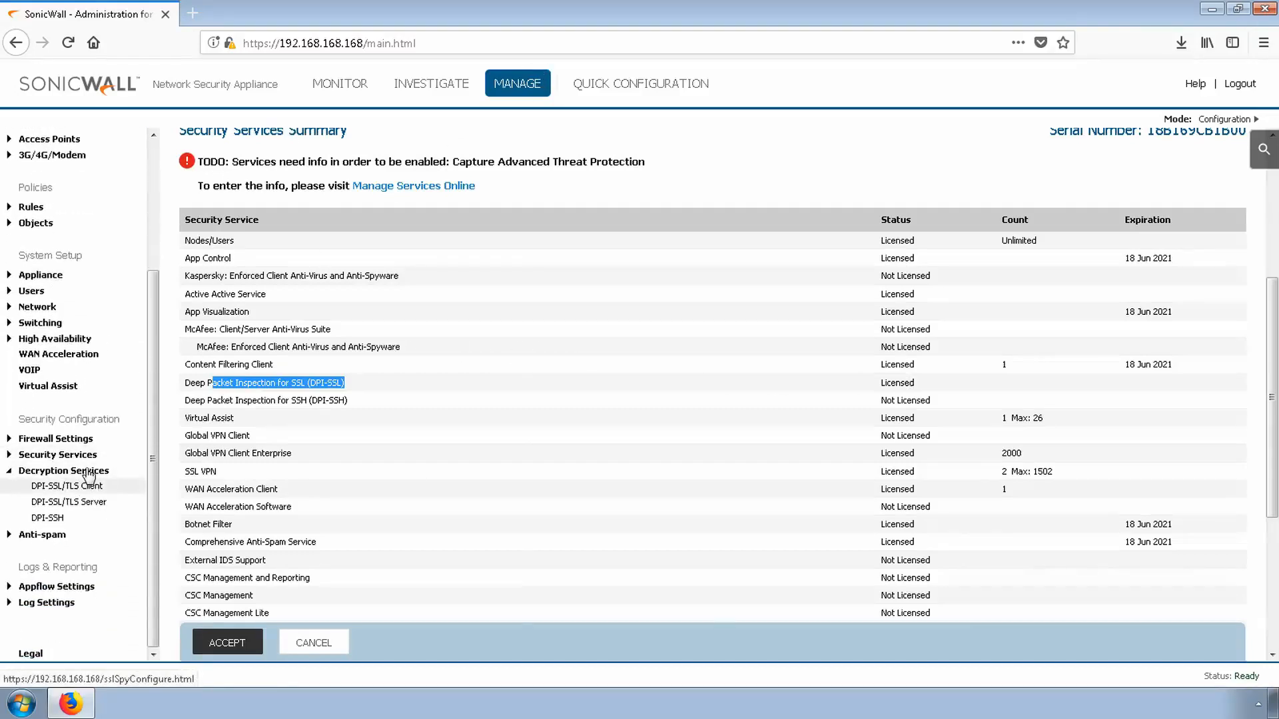
{"action": "left_click", "coordinate": [56, 493]}
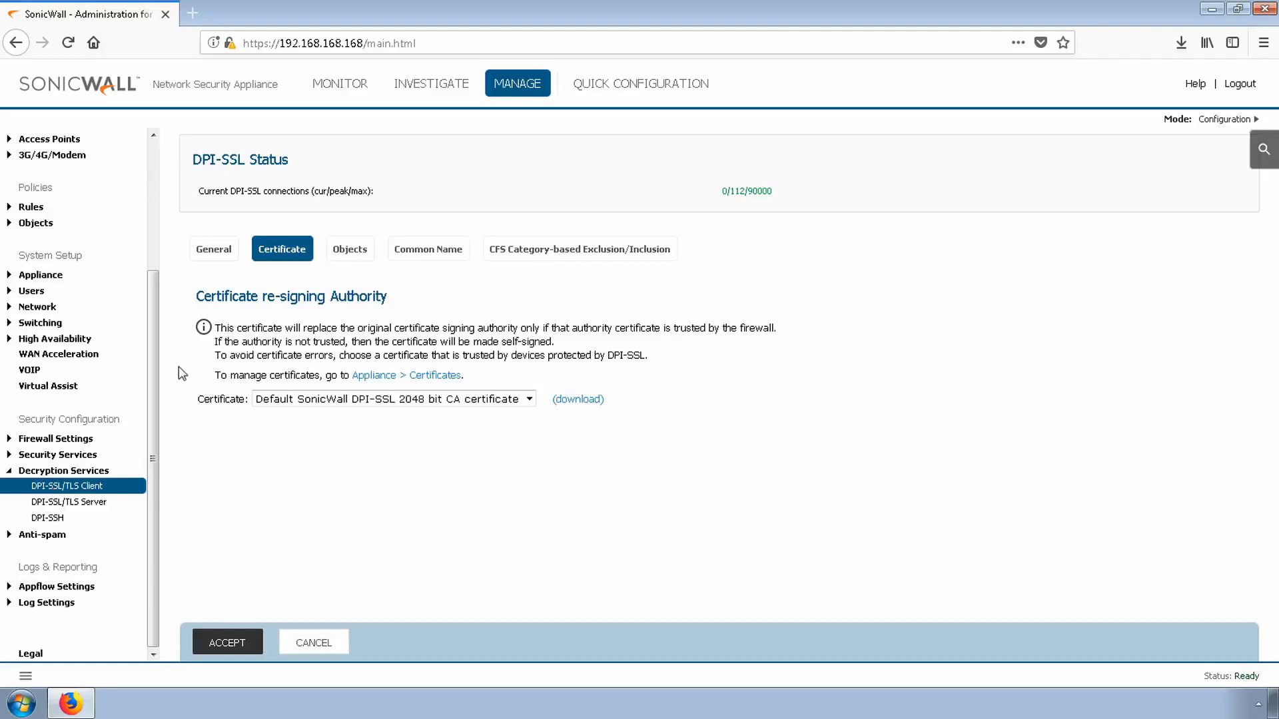
{"action": "left_click", "coordinate": [214, 249]}
{"action": "left_click", "coordinate": [207, 329]}
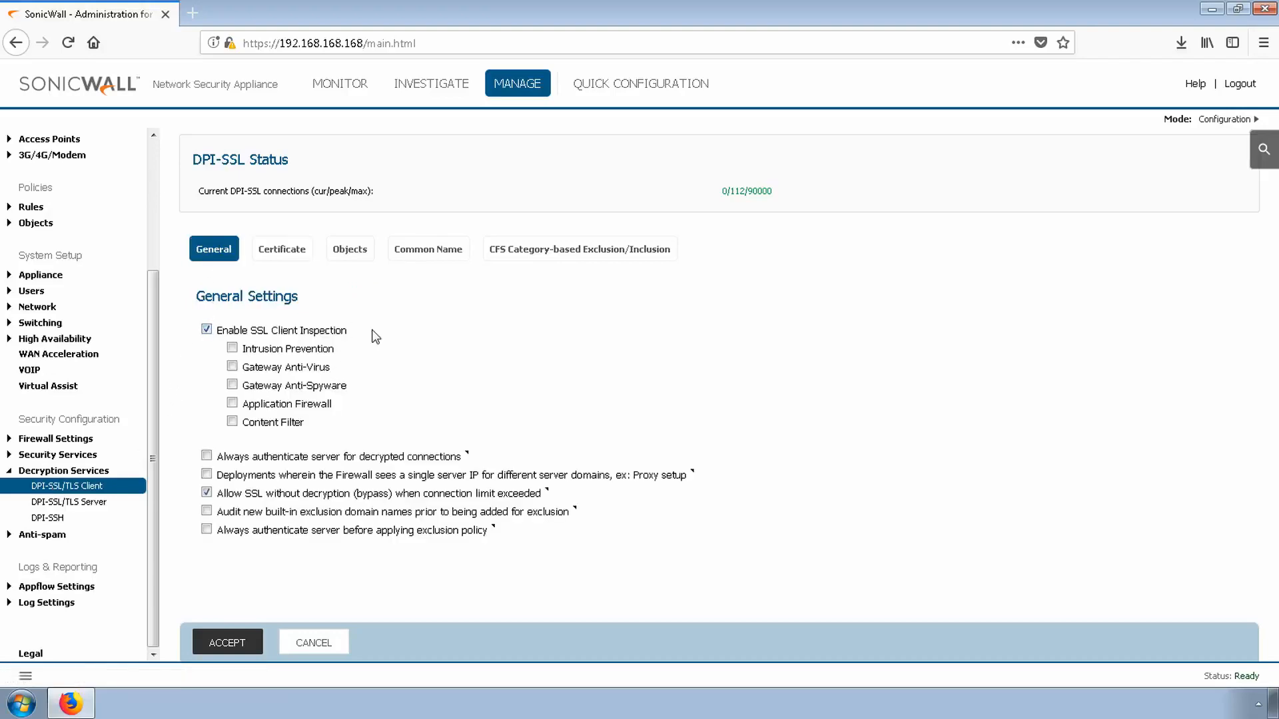
{"action": "left_click", "coordinate": [232, 366]}
Download the Default SonicWall DPI-SSL 2048 bit CA certificate and save the file
{"action": "left_click", "coordinate": [280, 249]}
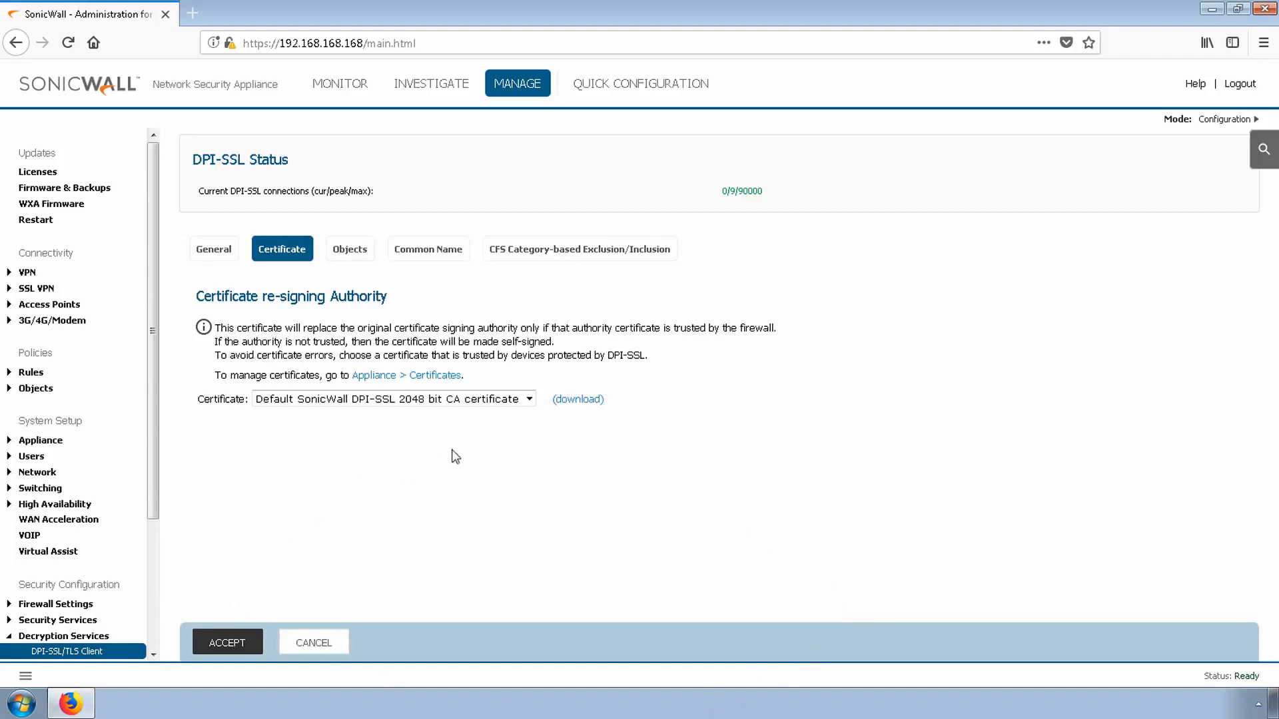
{"action": "left_click", "coordinate": [573, 401]}
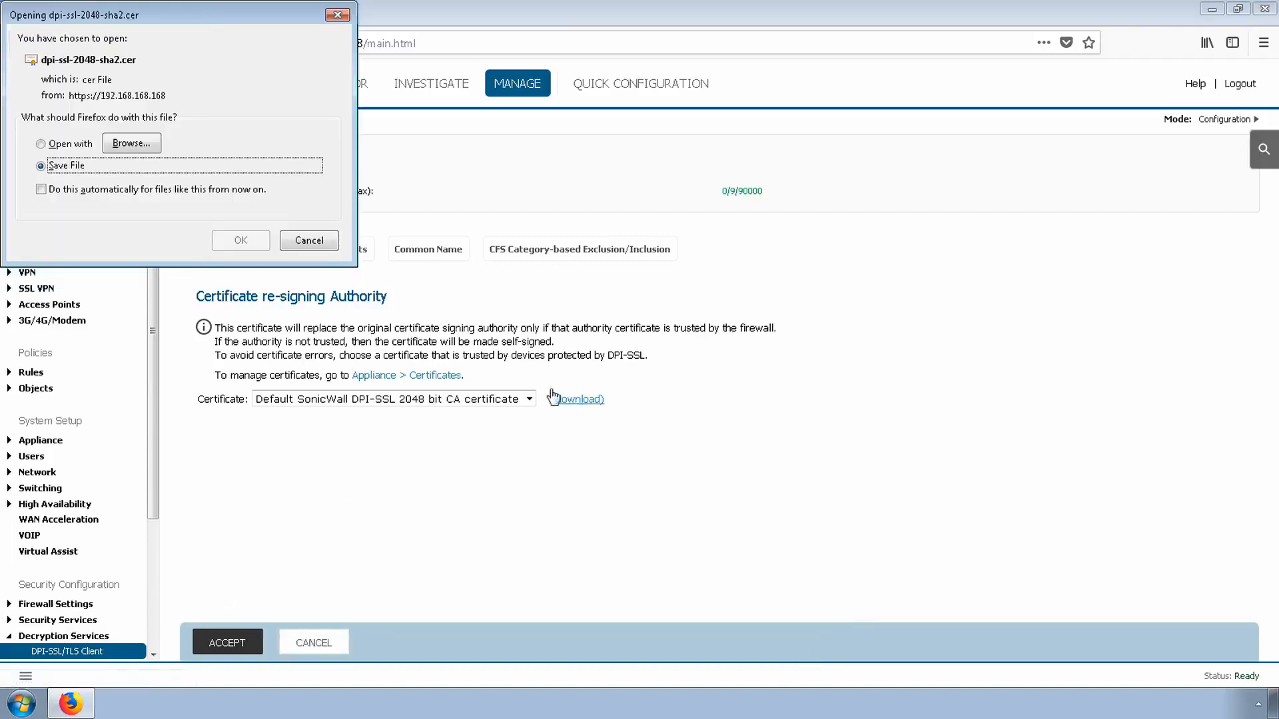
{"action": "left_click", "coordinate": [247, 238]}
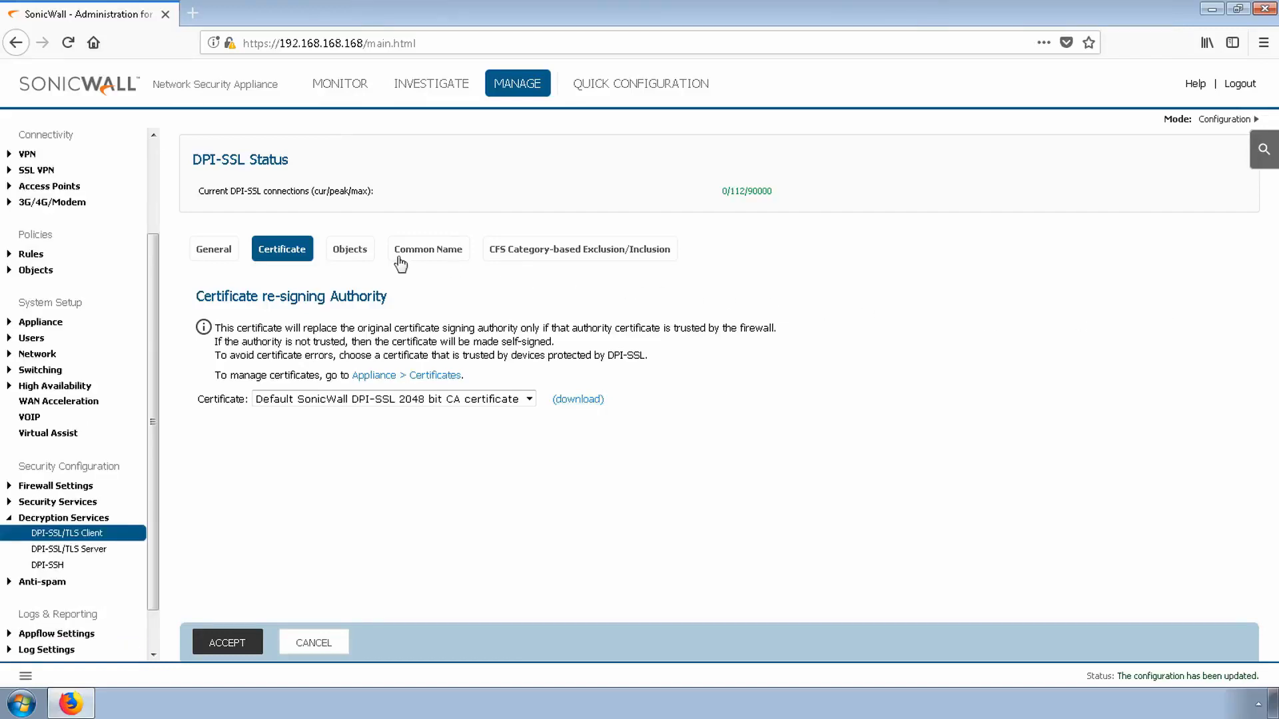
Set the DPI-SSL include address object/group to End-User and accept the changes
{"action": "left_click", "coordinate": [352, 253]}
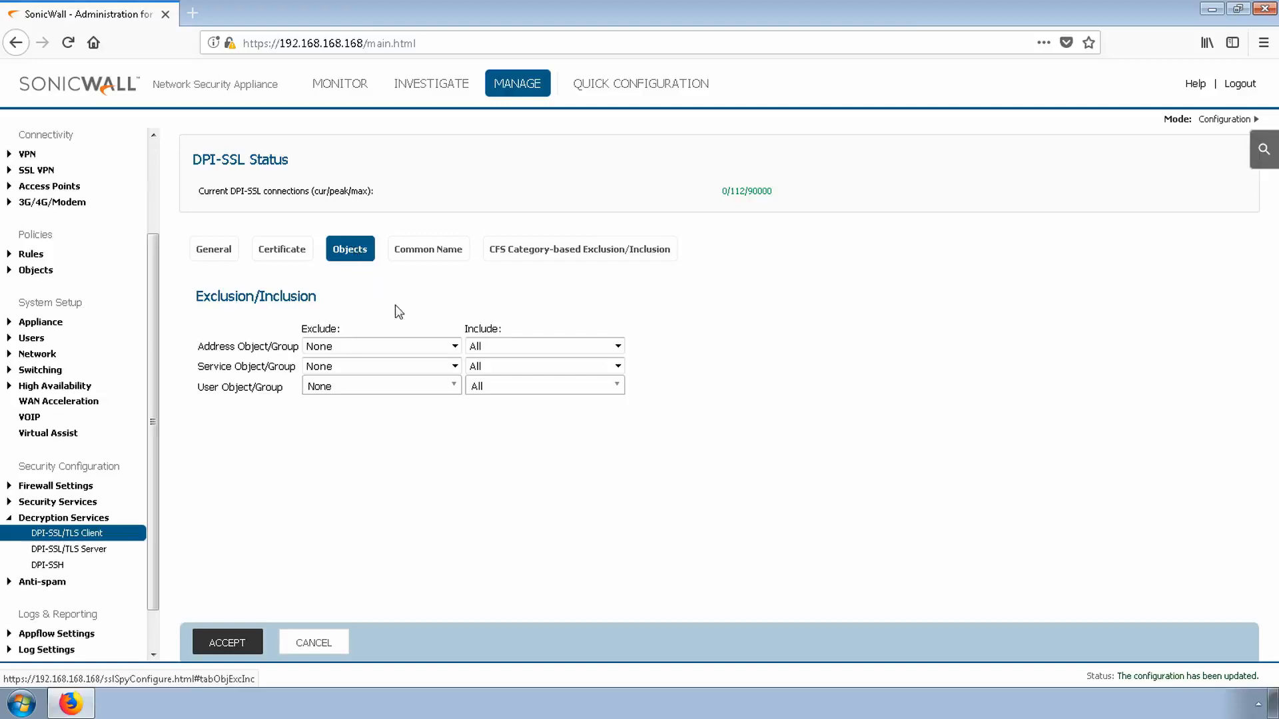
{"action": "left_click", "coordinate": [518, 352]}
{"action": "key", "text": "e"}
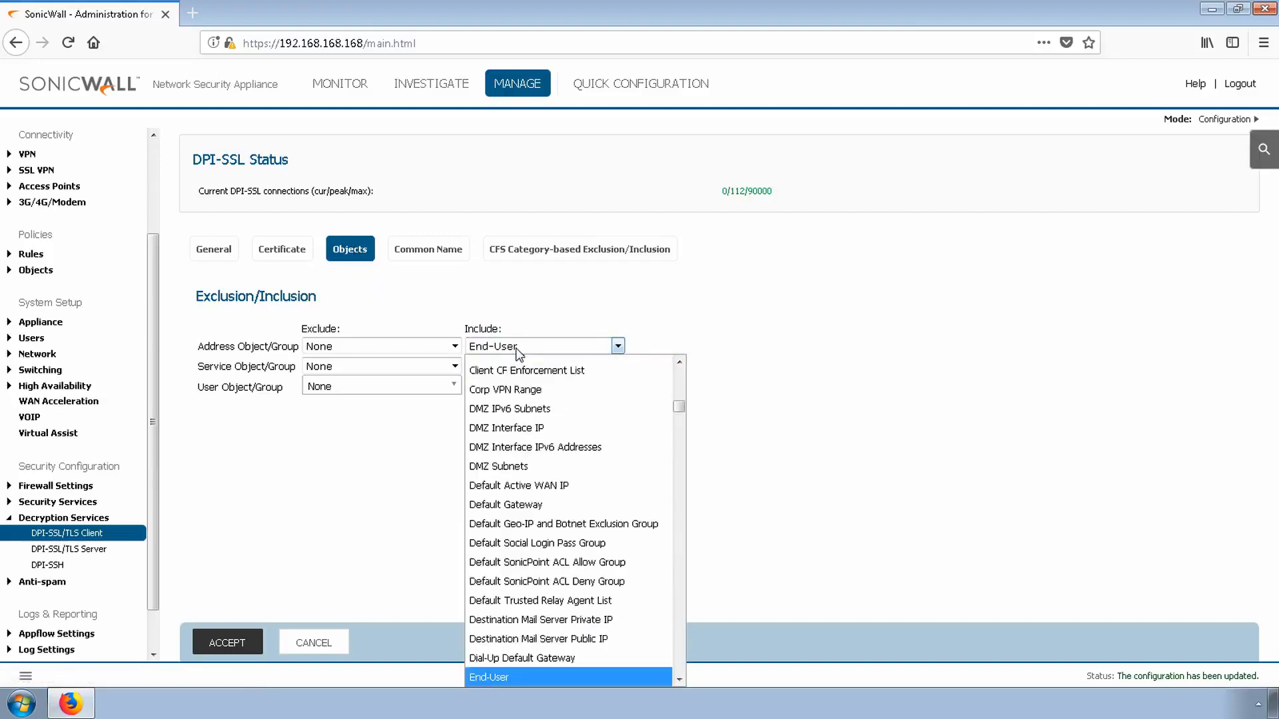
{"action": "key", "text": "Return"}
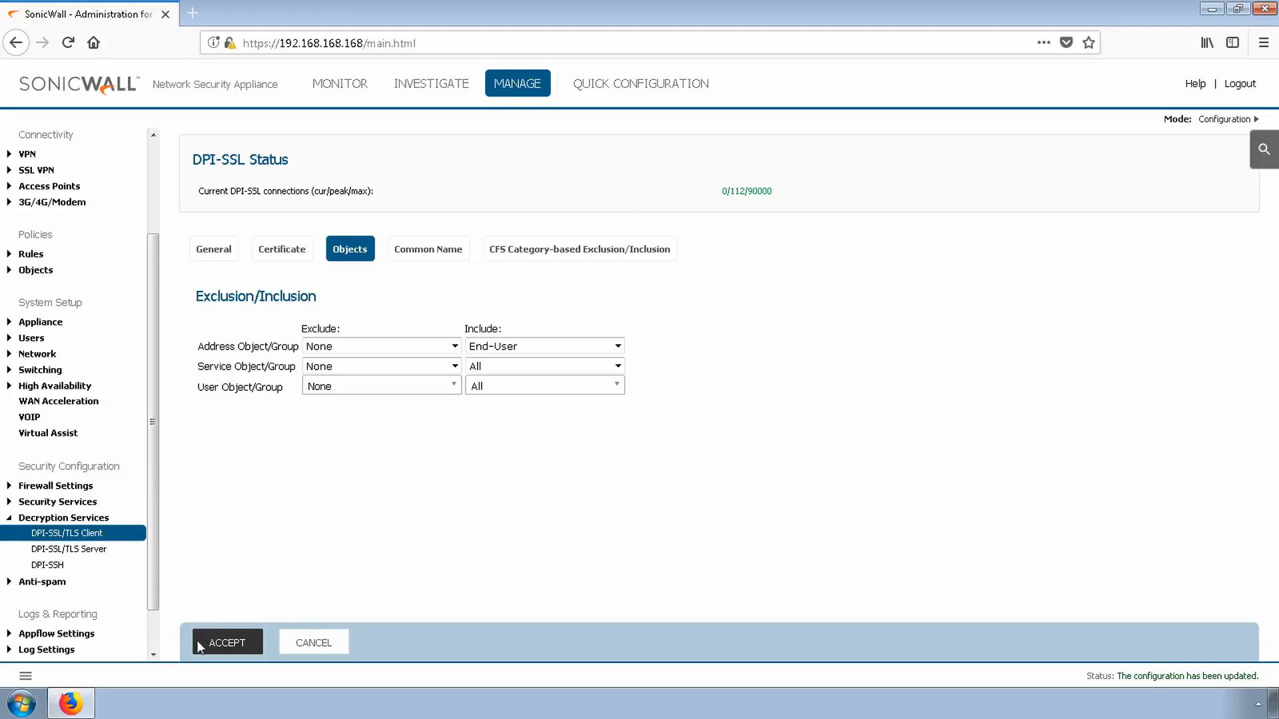
{"action": "left_click", "coordinate": [226, 642]}
Restart the appliance and log back in as admin
{"action": "scroll", "coordinate": [113, 200], "scroll_direction": "up", "scroll_amount": 4}
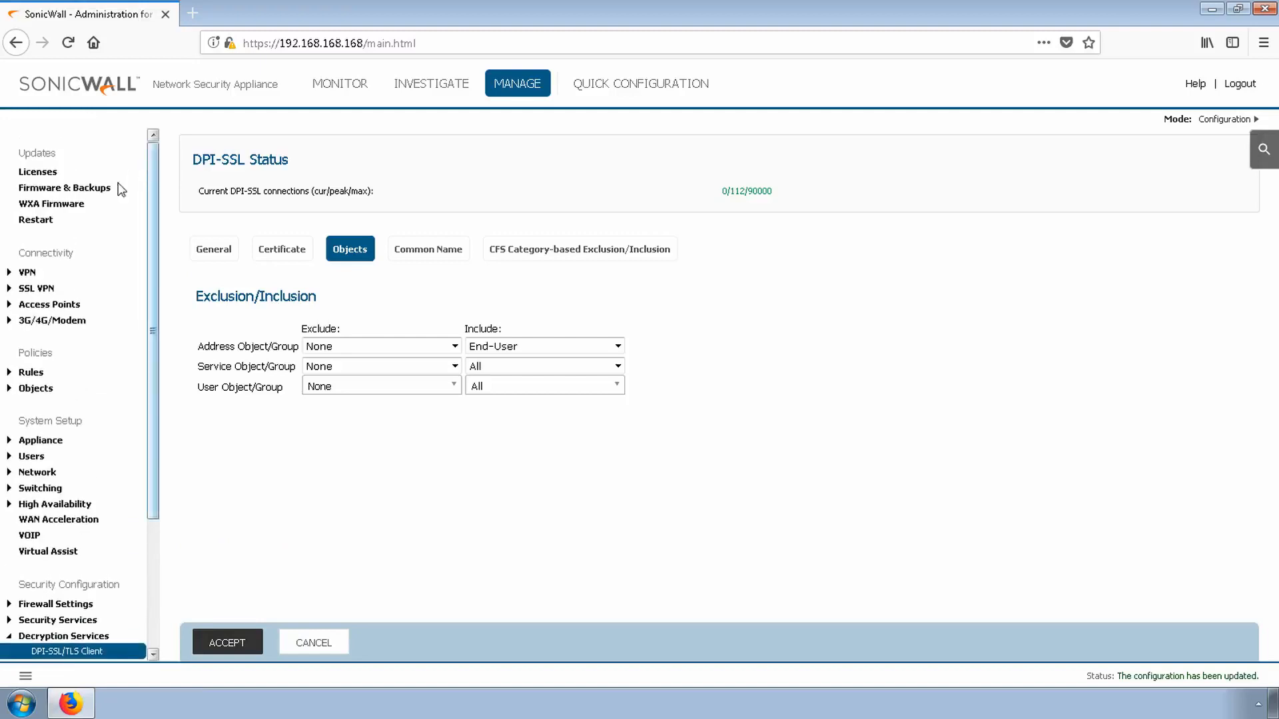
{"action": "left_click", "coordinate": [48, 223]}
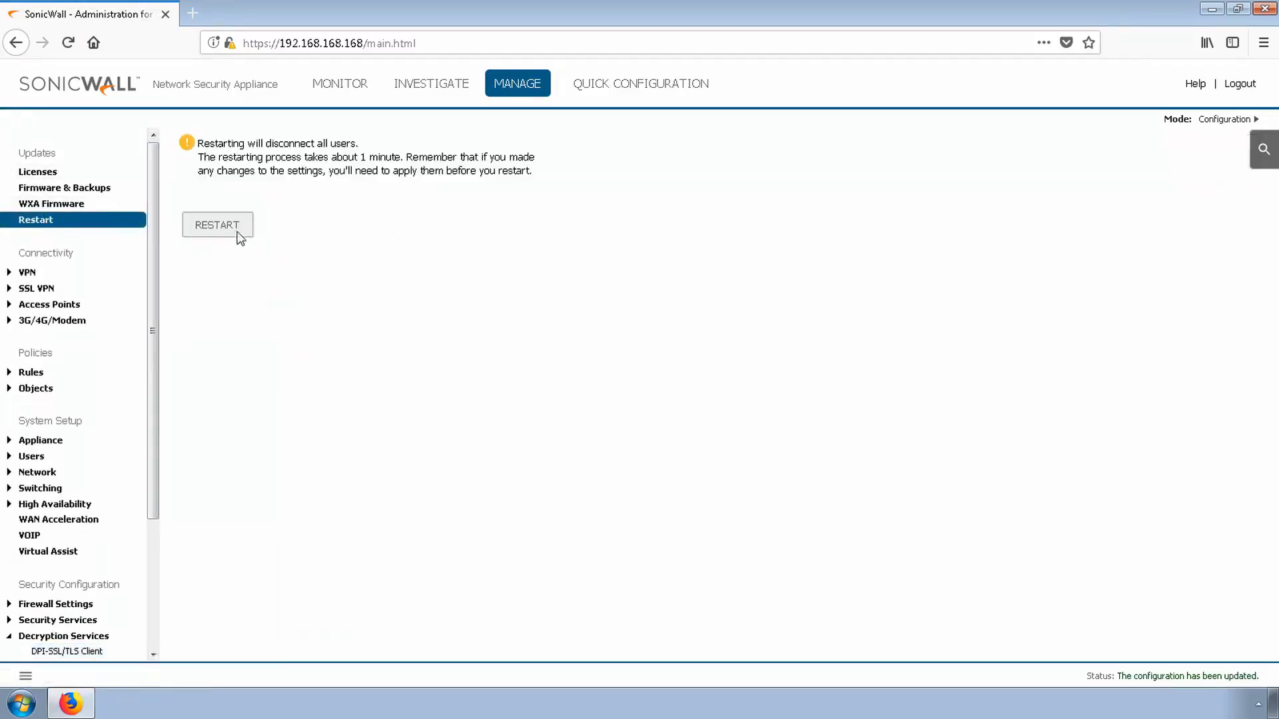
{"action": "left_click", "coordinate": [230, 226]}
{"action": "left_click", "coordinate": [618, 325]}
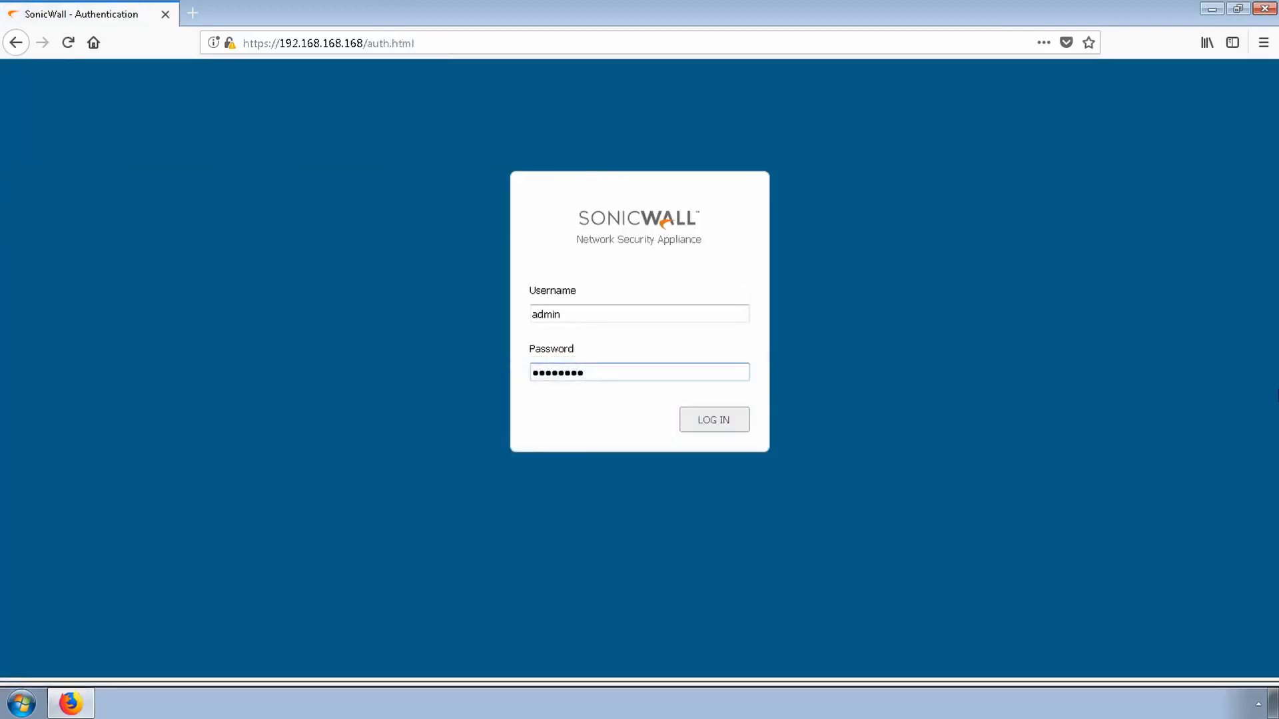
{"action": "left_click", "coordinate": [697, 432]}
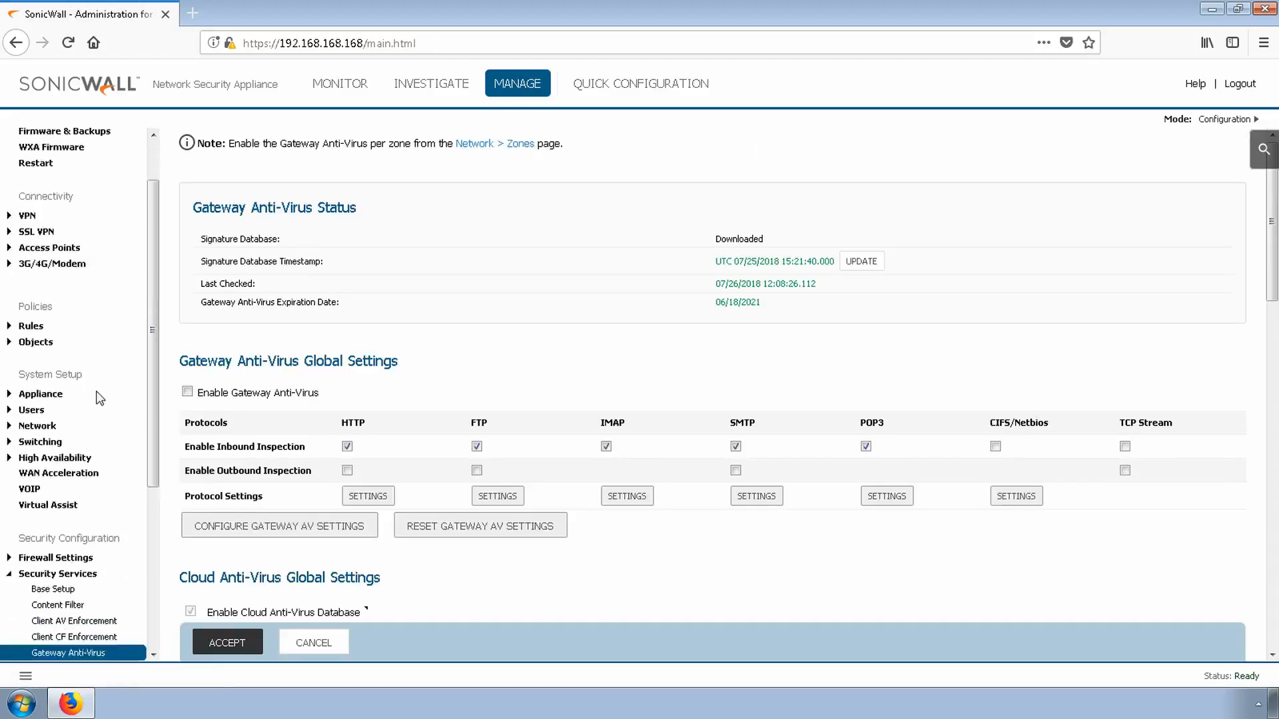
Enable Gateway Anti-Virus globally and accept the change
{"action": "scroll", "coordinate": [99, 398], "scroll_direction": "down", "scroll_amount": 5}
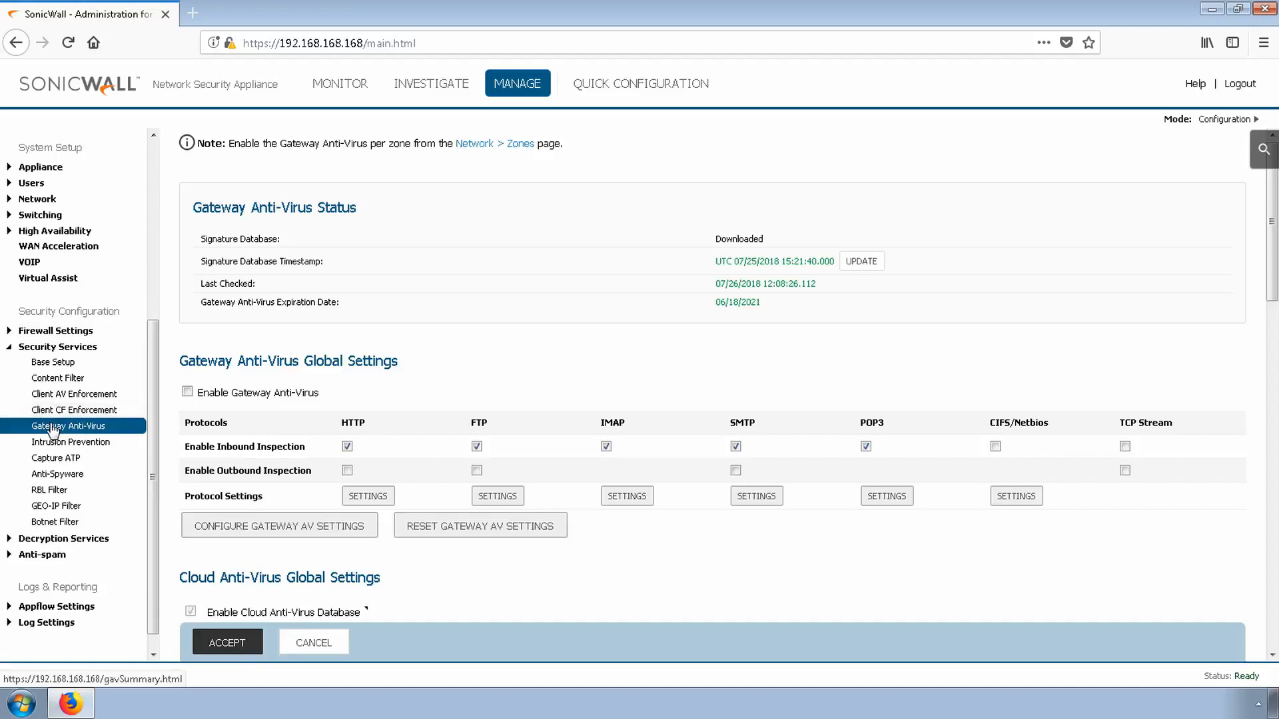
{"action": "left_click", "coordinate": [187, 391]}
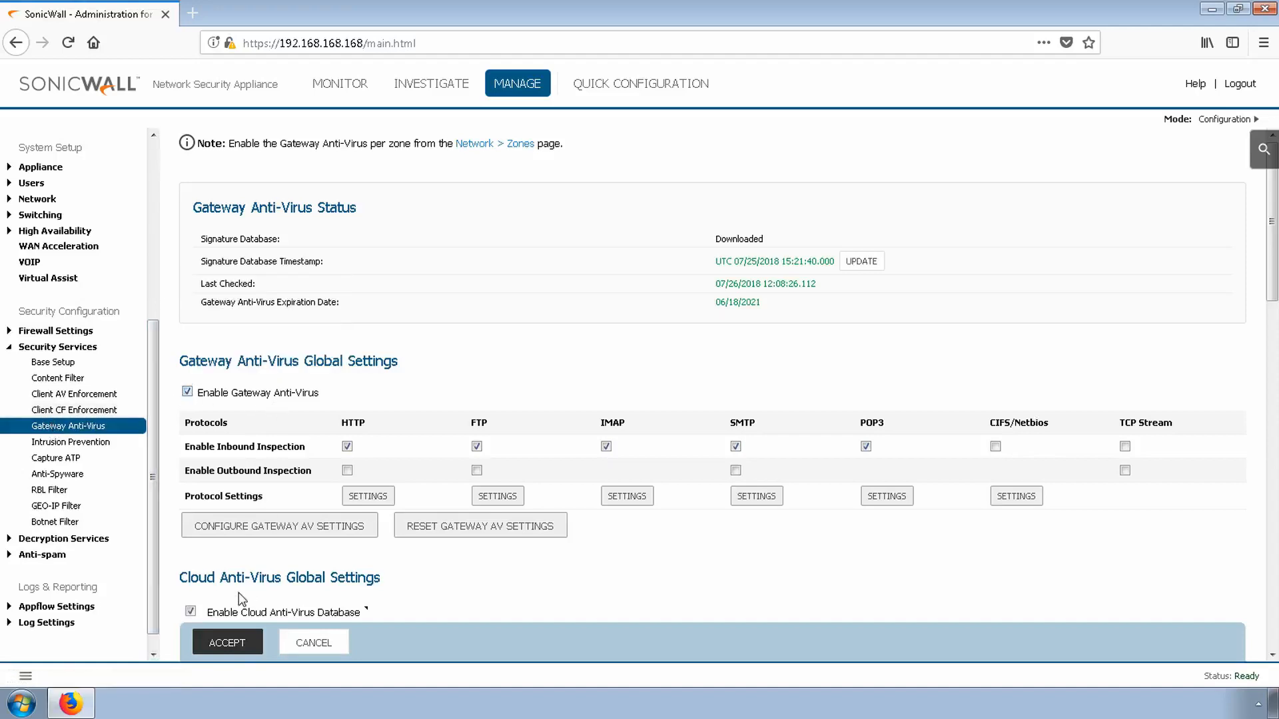
{"action": "left_click", "coordinate": [227, 646]}
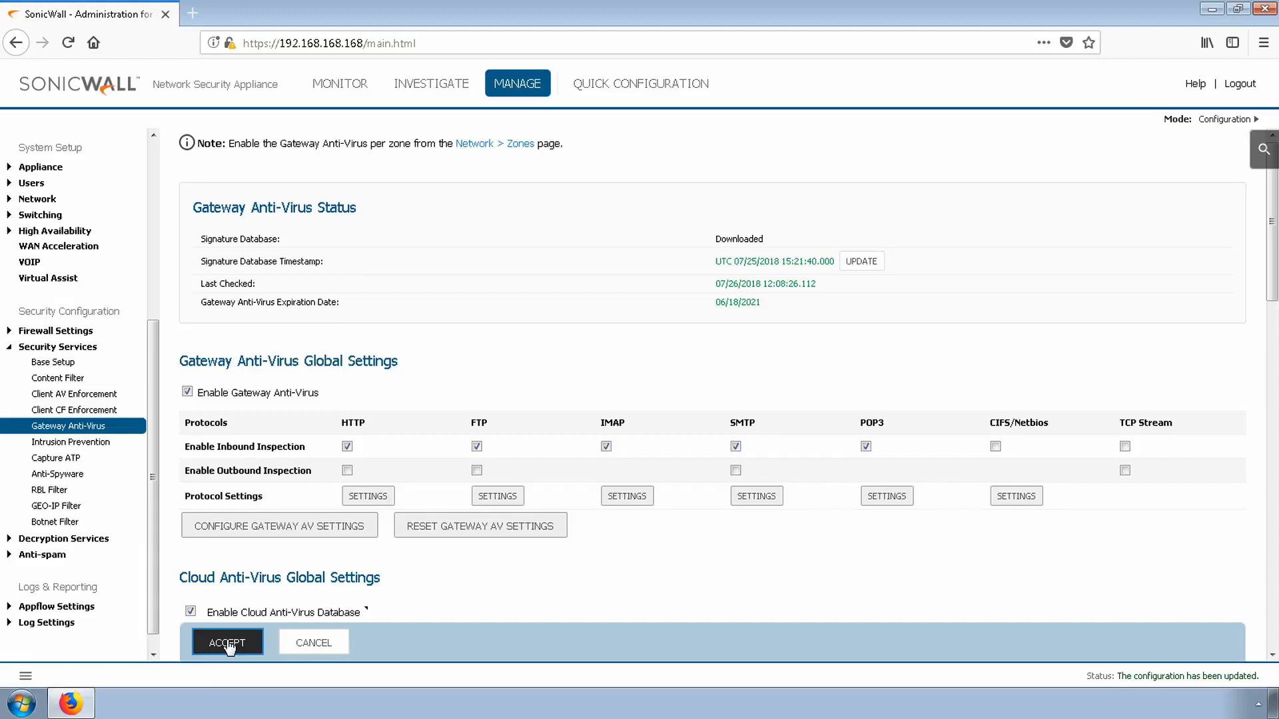
Open the Gateway AV settings and clear the Disable detection of EICAR test virus option
{"action": "left_click", "coordinate": [277, 530]}
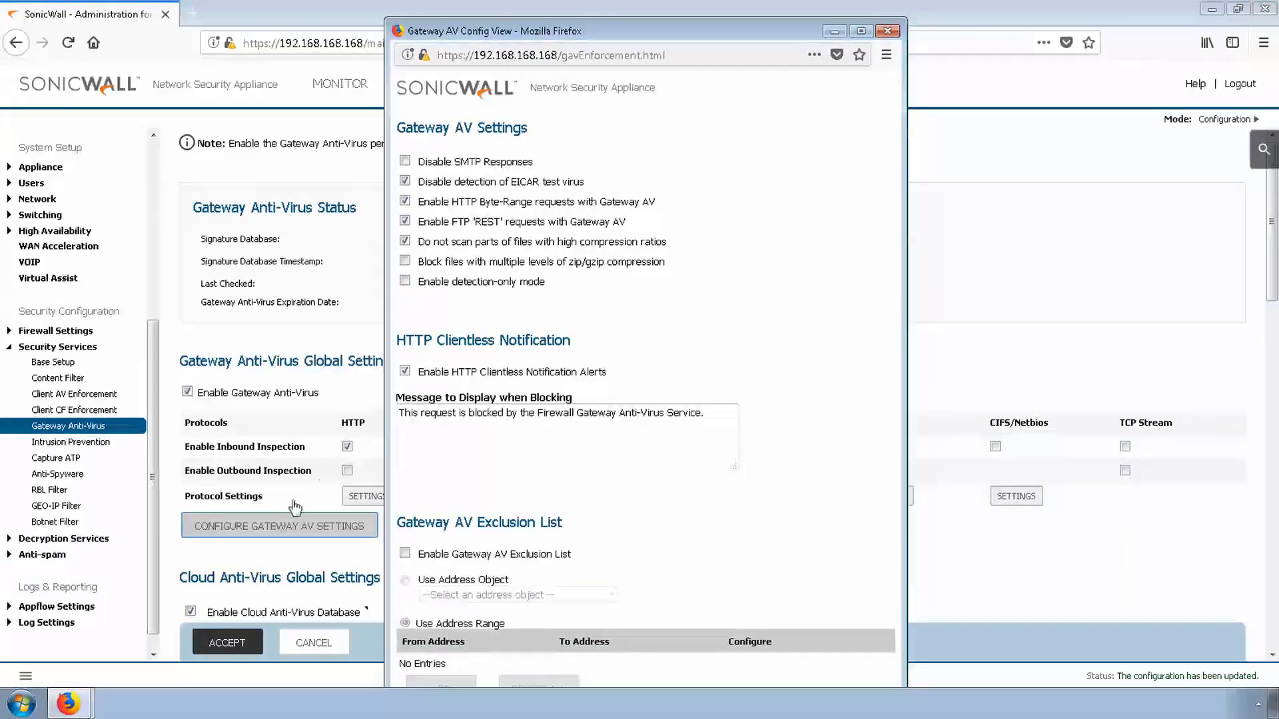
{"action": "left_click", "coordinate": [405, 182]}
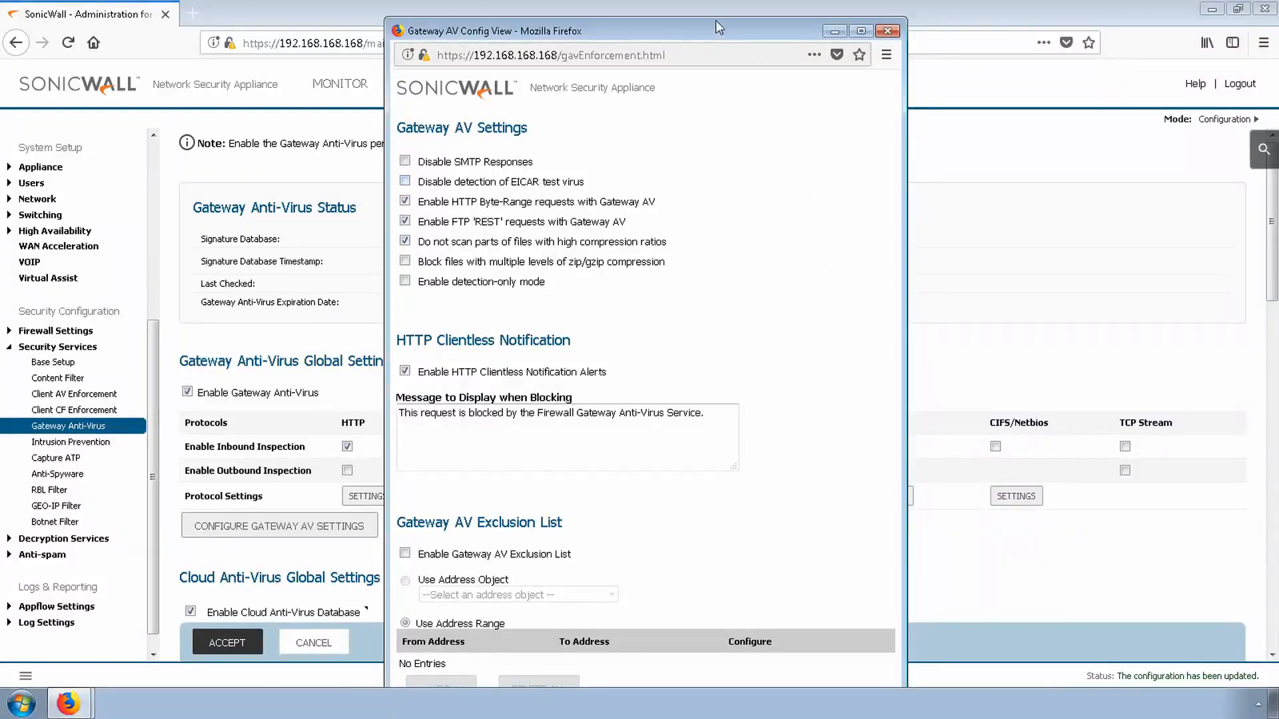
{"action": "left_click_drag", "start_coordinate": [716, 20], "coordinate": [715, 36]}
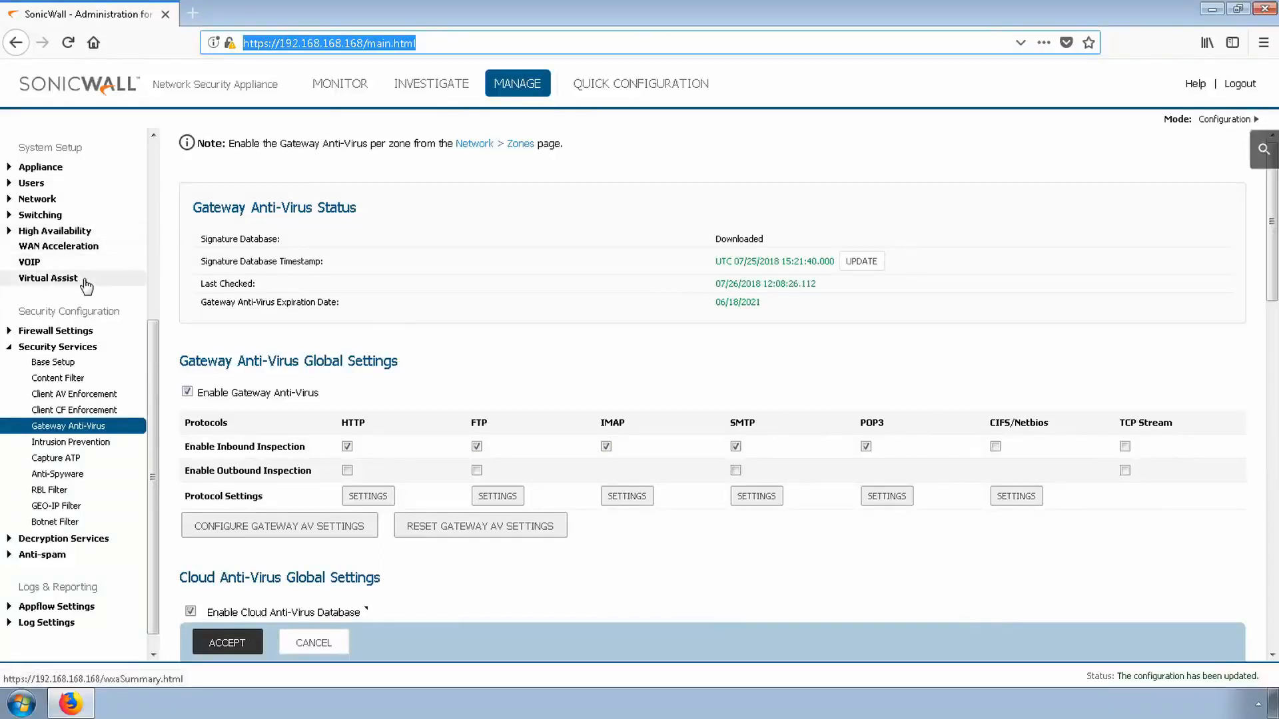
Open the Network Zones page
{"action": "scroll", "coordinate": [67, 266], "scroll_direction": "up", "scroll_amount": 5}
{"action": "left_click", "coordinate": [37, 288]}
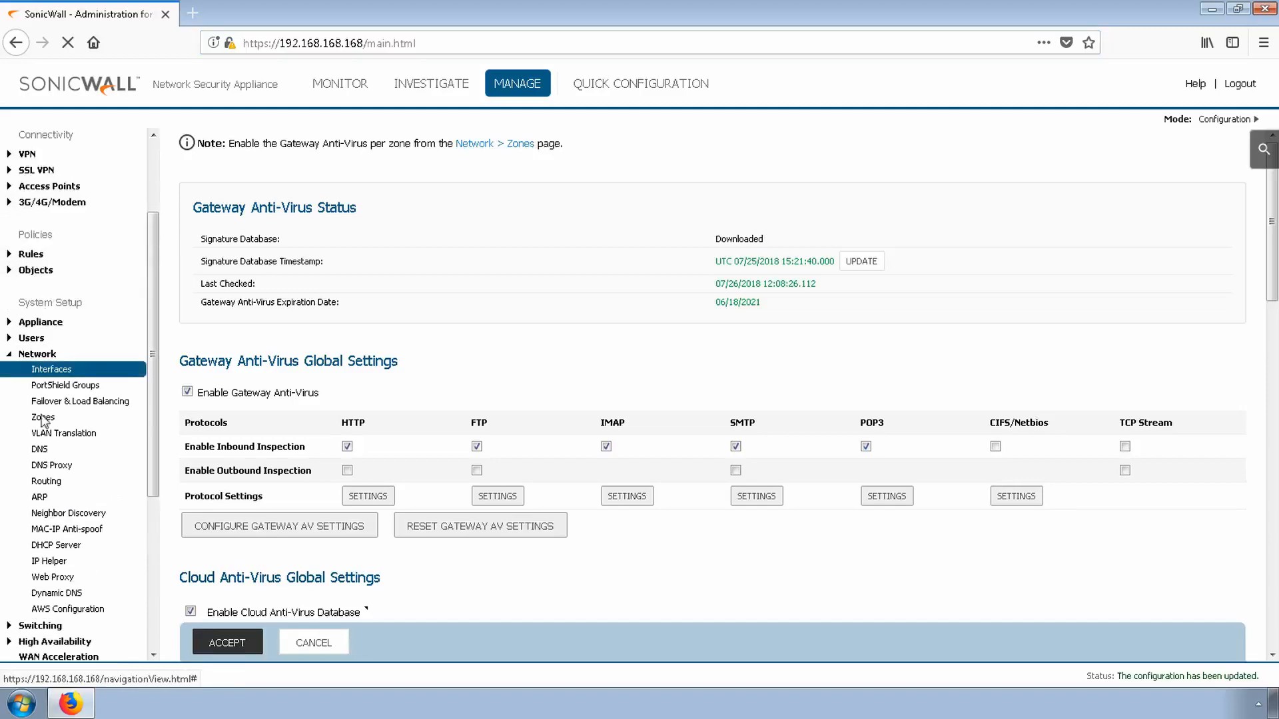
{"action": "left_click", "coordinate": [46, 419]}
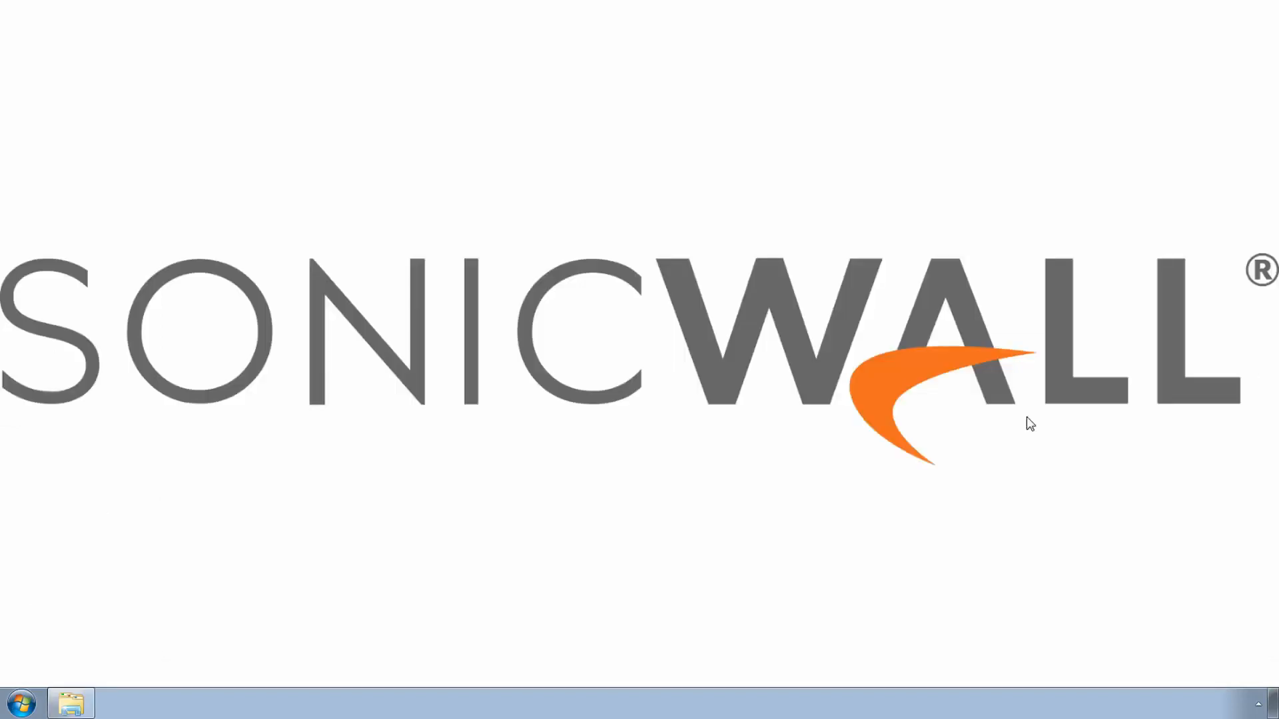
Start installing the downloaded dpi-ssl-2048-sha2.cer certificate from the Downloads folder with the Certificate Import Wizard
{"action": "left_click", "coordinate": [83, 702]}
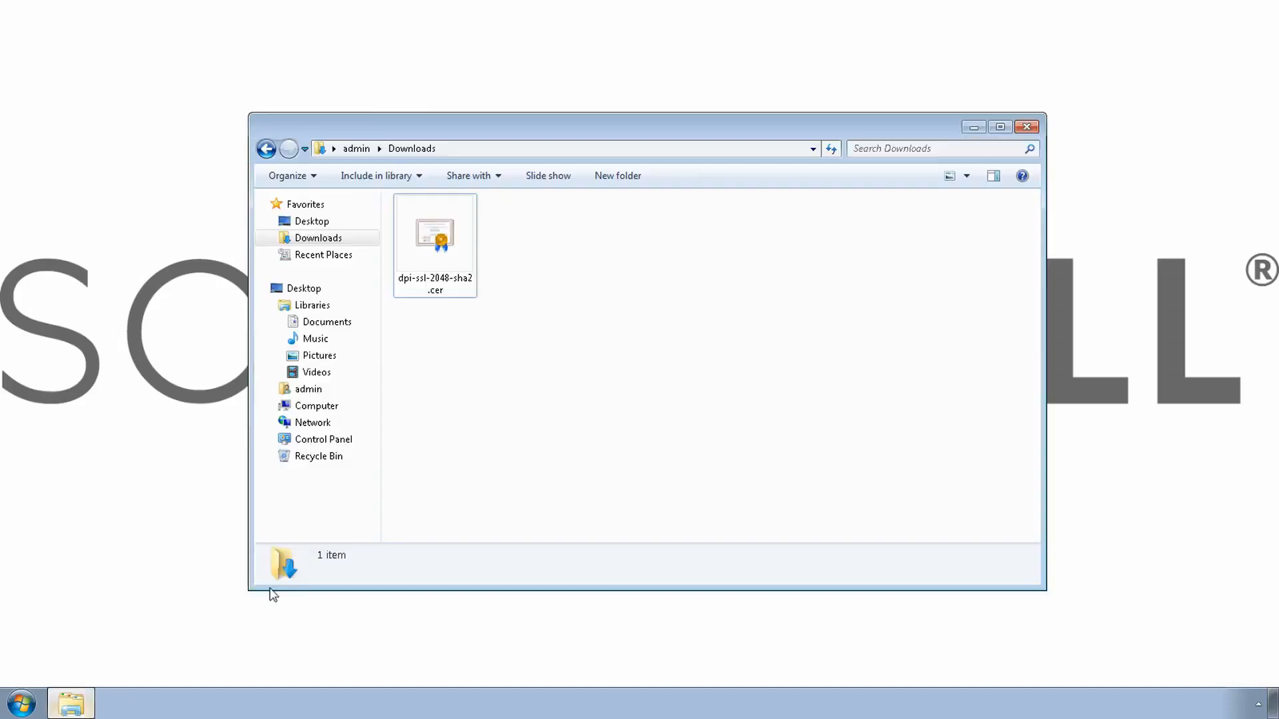
{"action": "left_click", "coordinate": [443, 252]}
{"action": "right_click", "coordinate": [445, 252]}
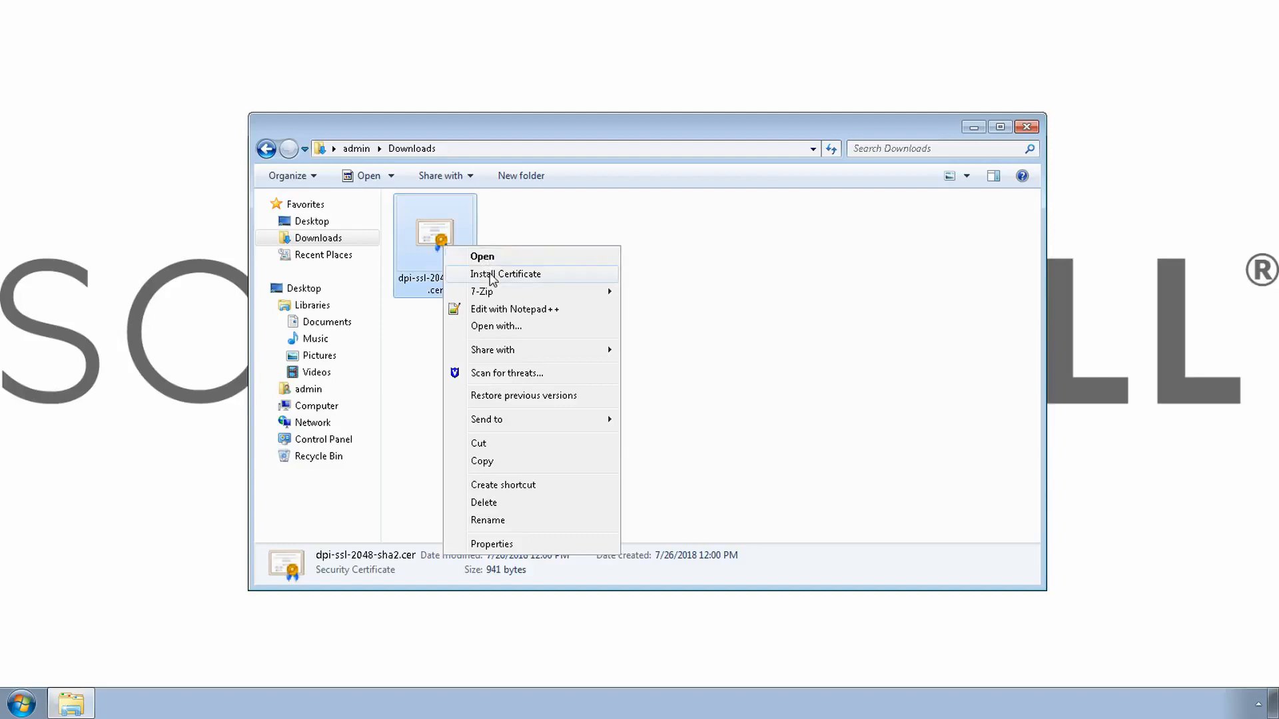
{"action": "left_click", "coordinate": [493, 276]}
{"action": "left_click", "coordinate": [686, 367]}
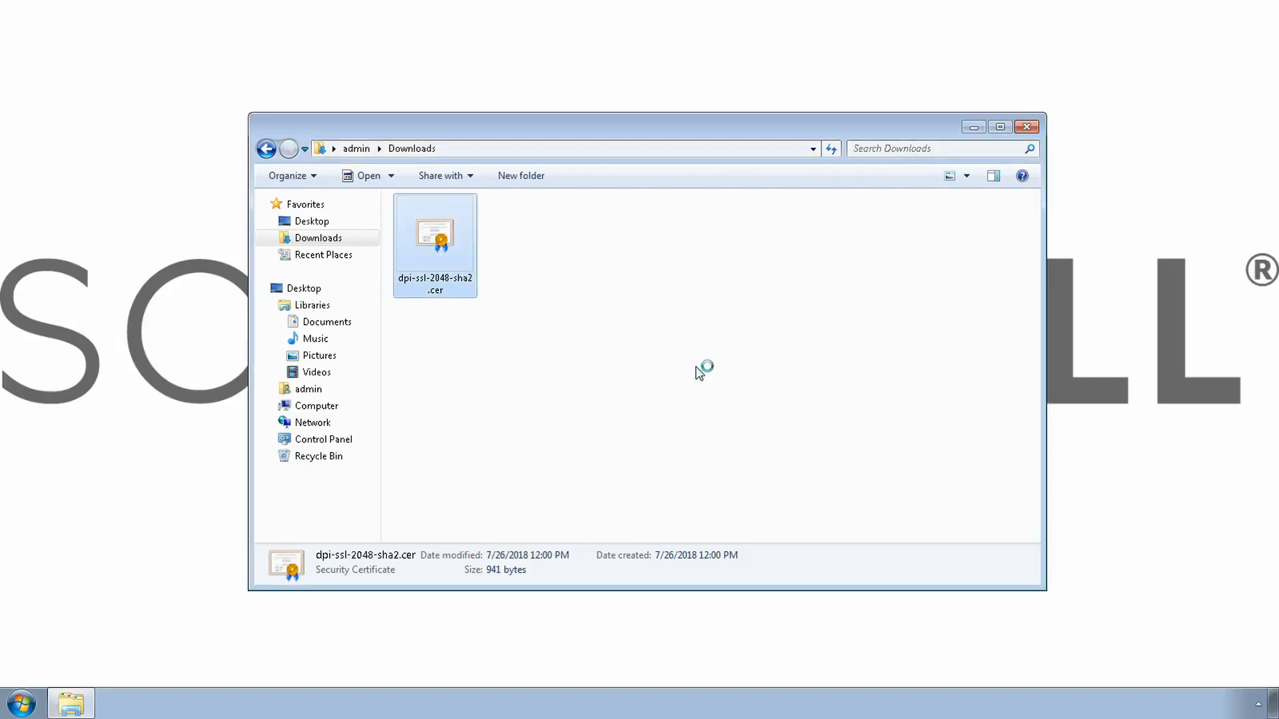
{"action": "left_click", "coordinate": [332, 371]}
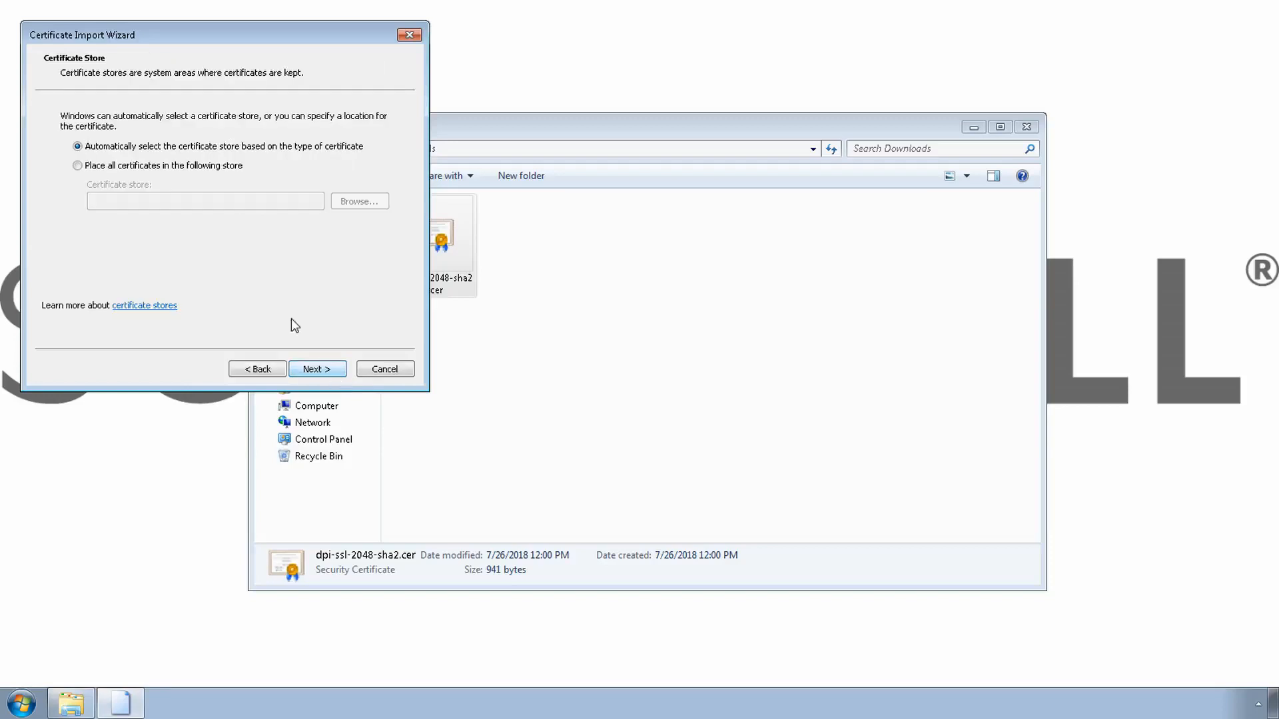
Place the certificate in the Trusted Root Certification Authorities store and finish the import
{"action": "left_click", "coordinate": [190, 167]}
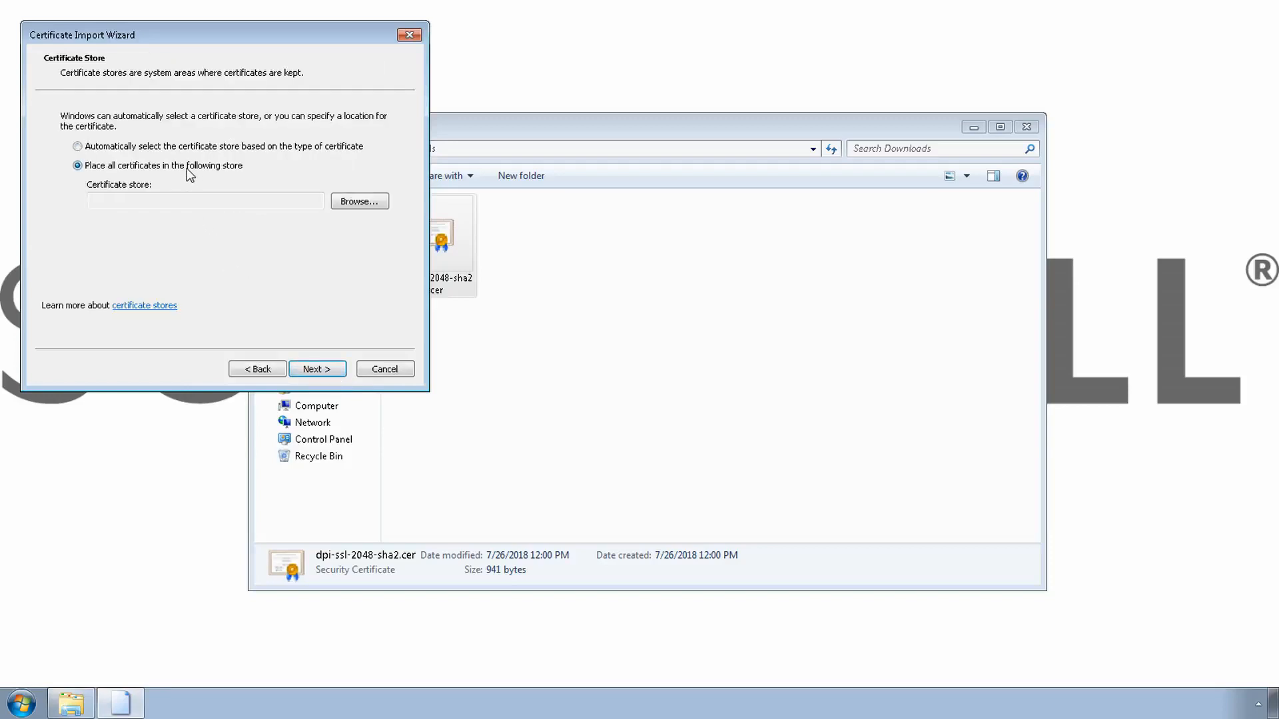
{"action": "left_click", "coordinate": [363, 203]}
{"action": "left_click", "coordinate": [131, 130]}
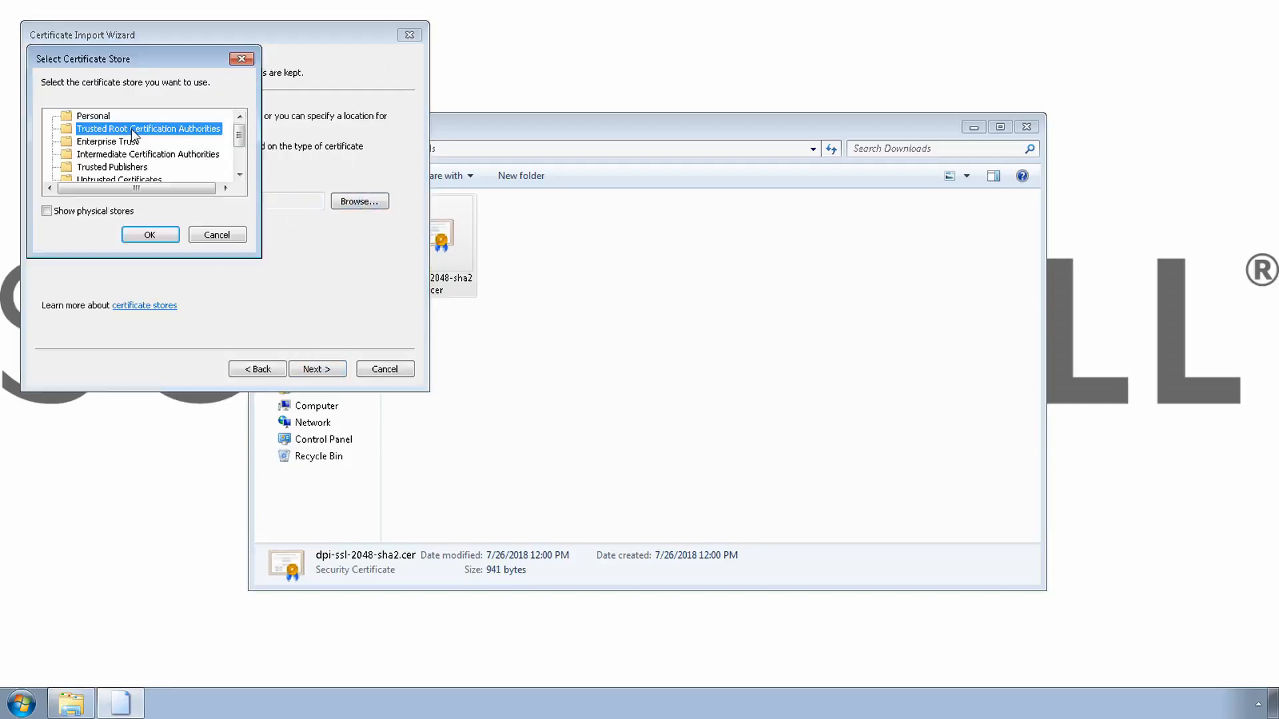
{"action": "left_click", "coordinate": [151, 235]}
{"action": "left_click", "coordinate": [320, 369]}
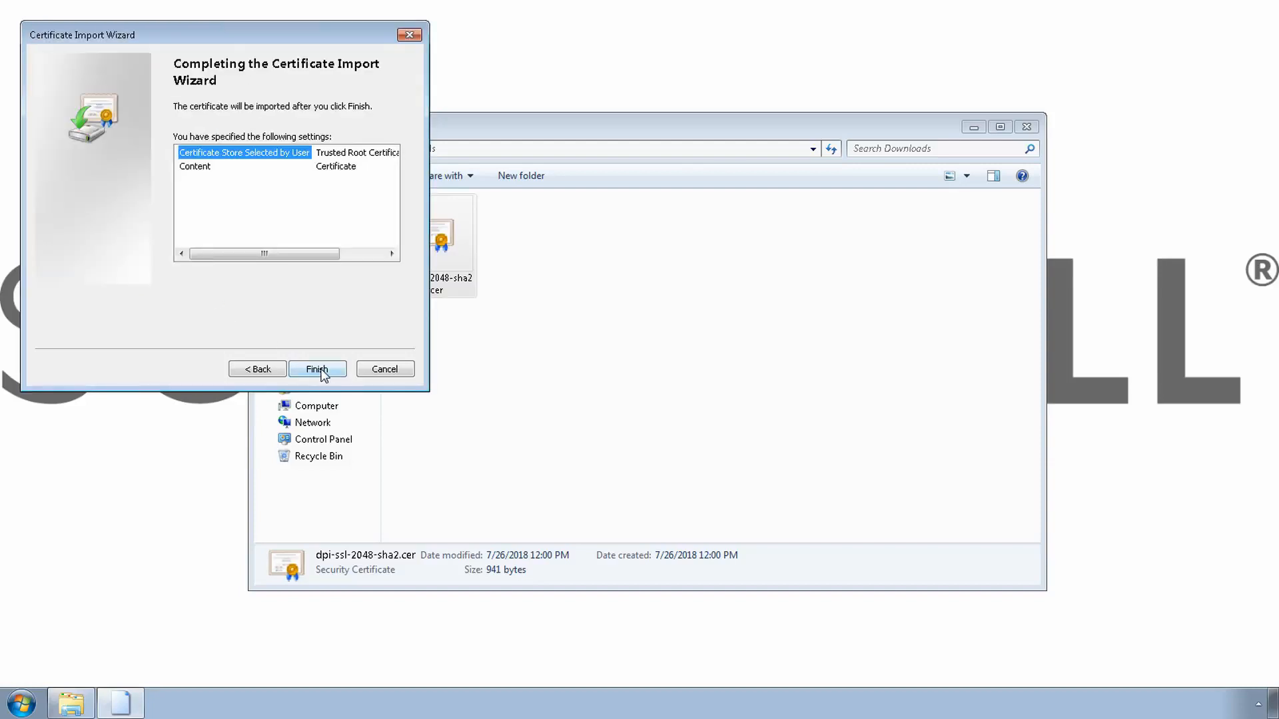
{"action": "left_click", "coordinate": [319, 370]}
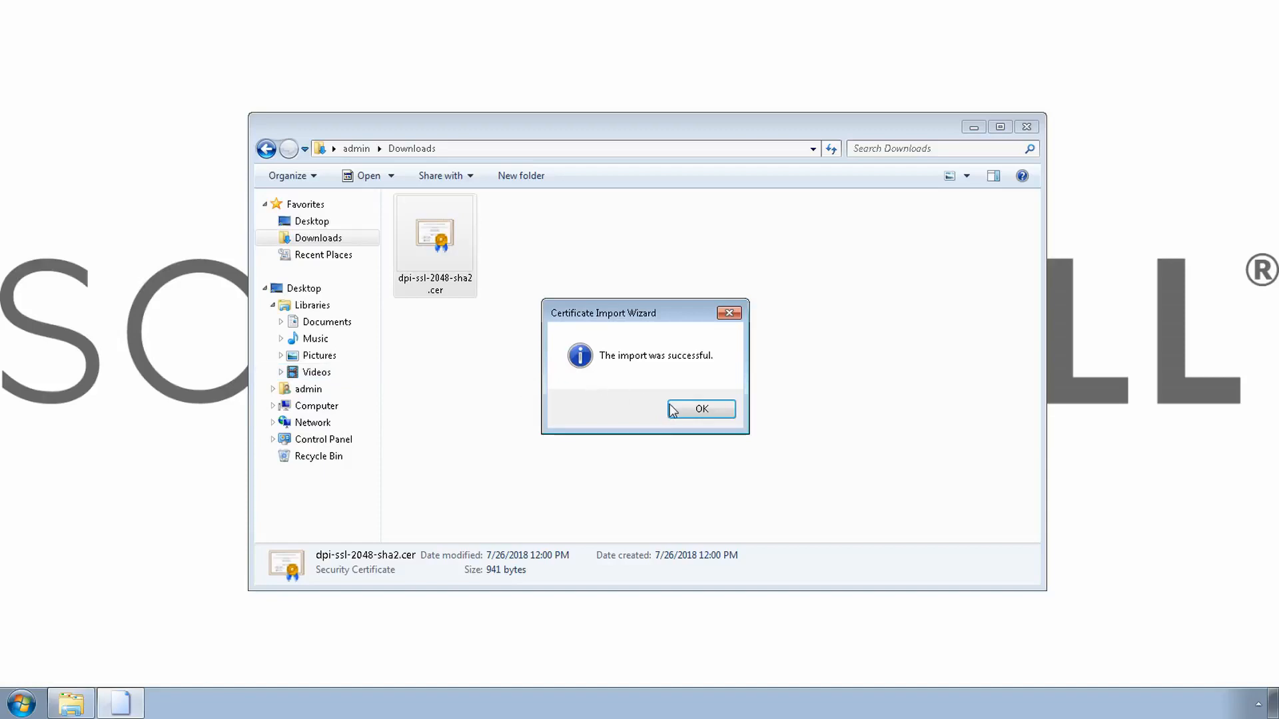
{"action": "left_click", "coordinate": [702, 409]}
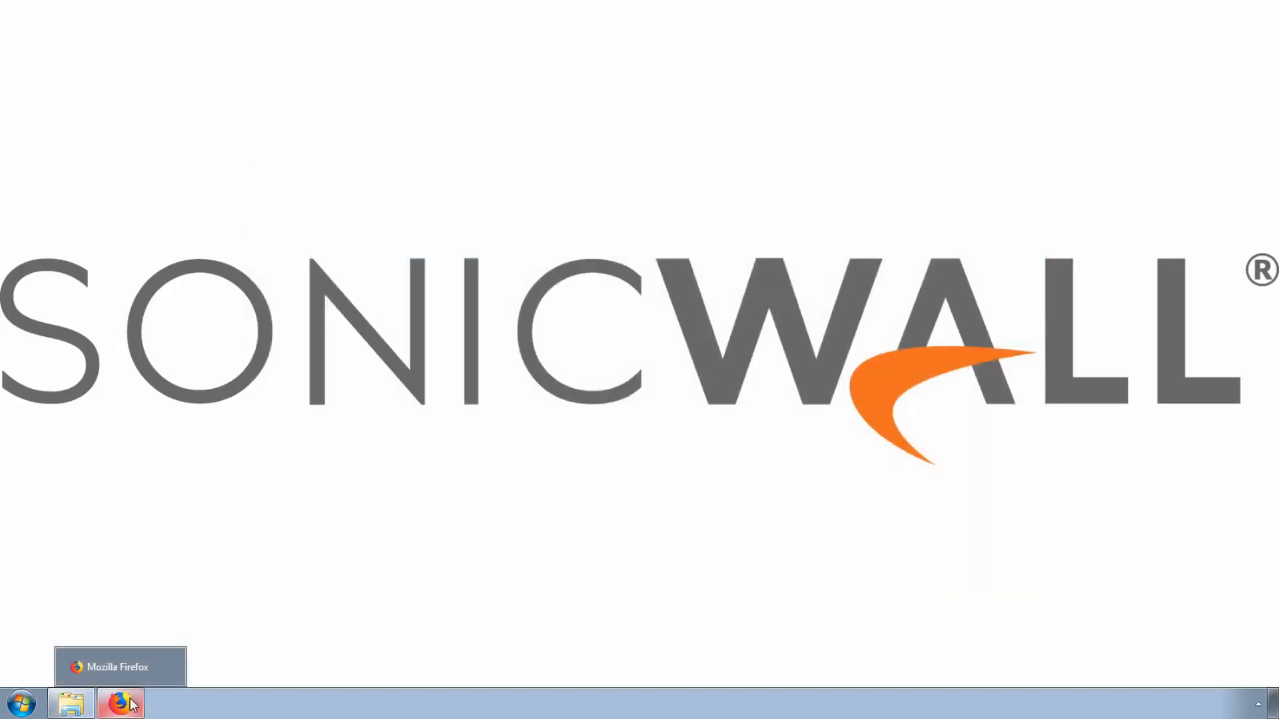
Open Firefox's certificate manager from the Privacy & Security options
{"action": "left_click", "coordinate": [133, 705]}
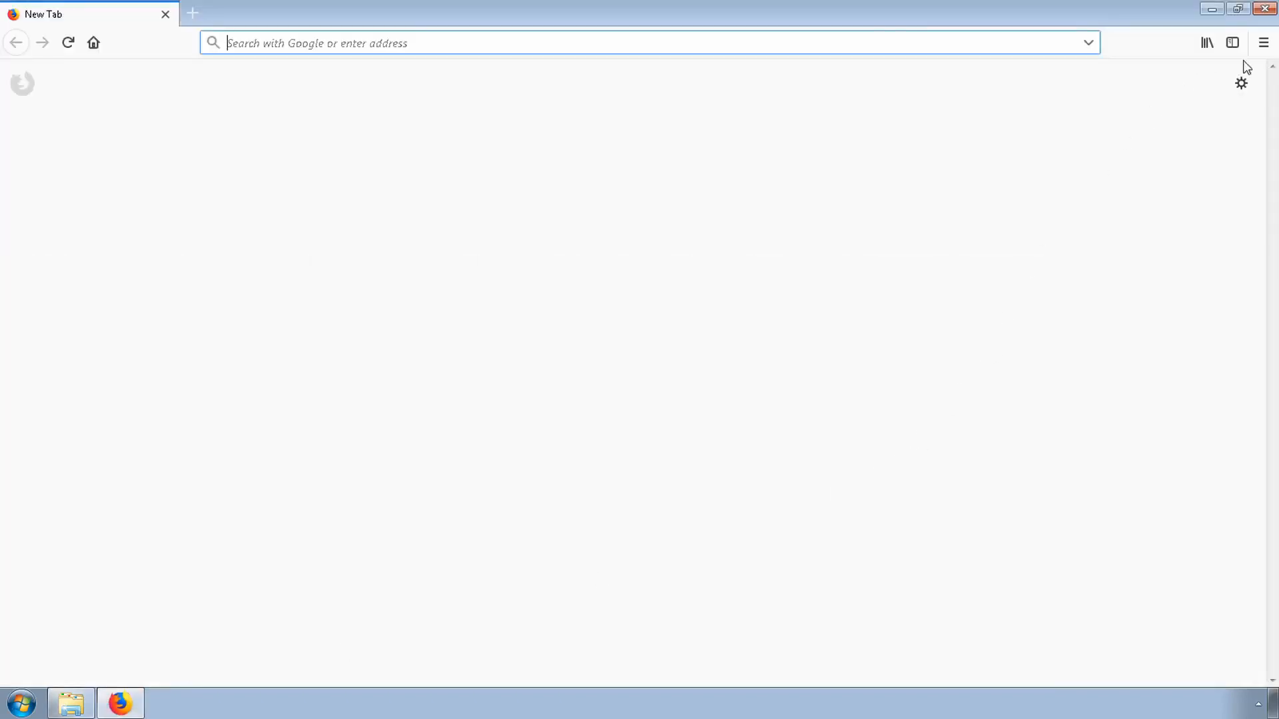
{"action": "left_click", "coordinate": [1263, 43]}
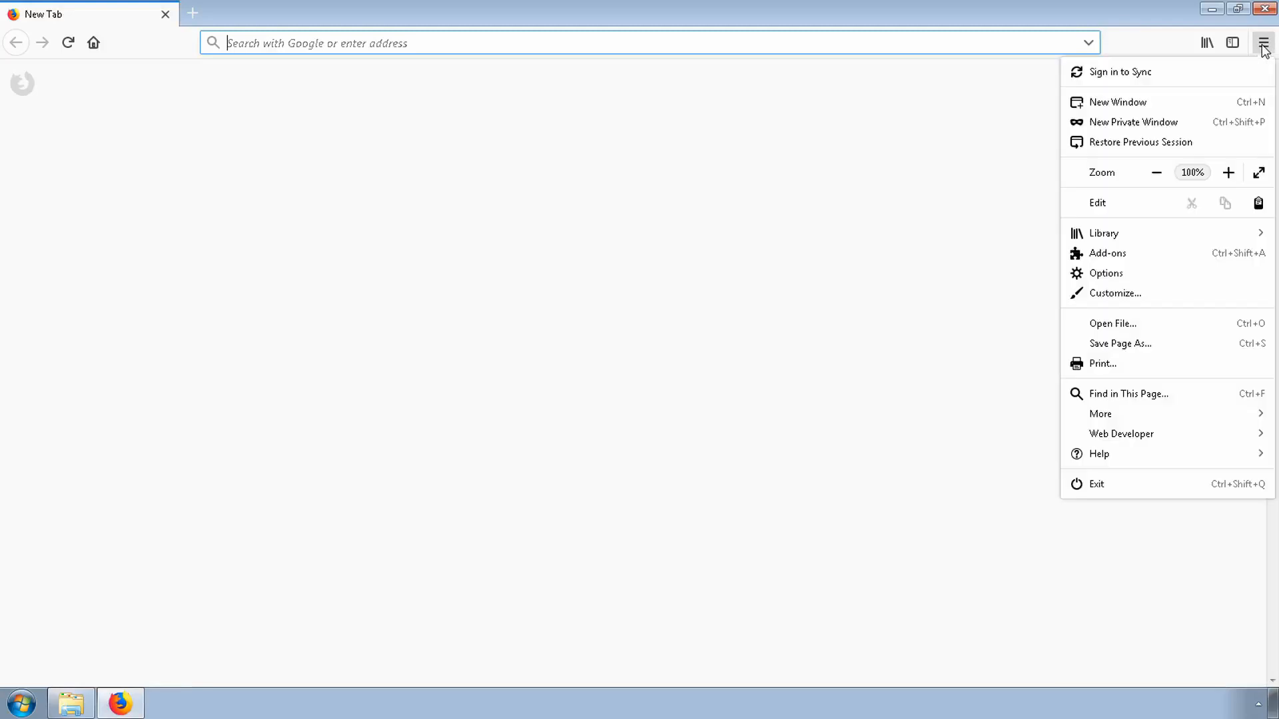
{"action": "left_click", "coordinate": [1108, 274]}
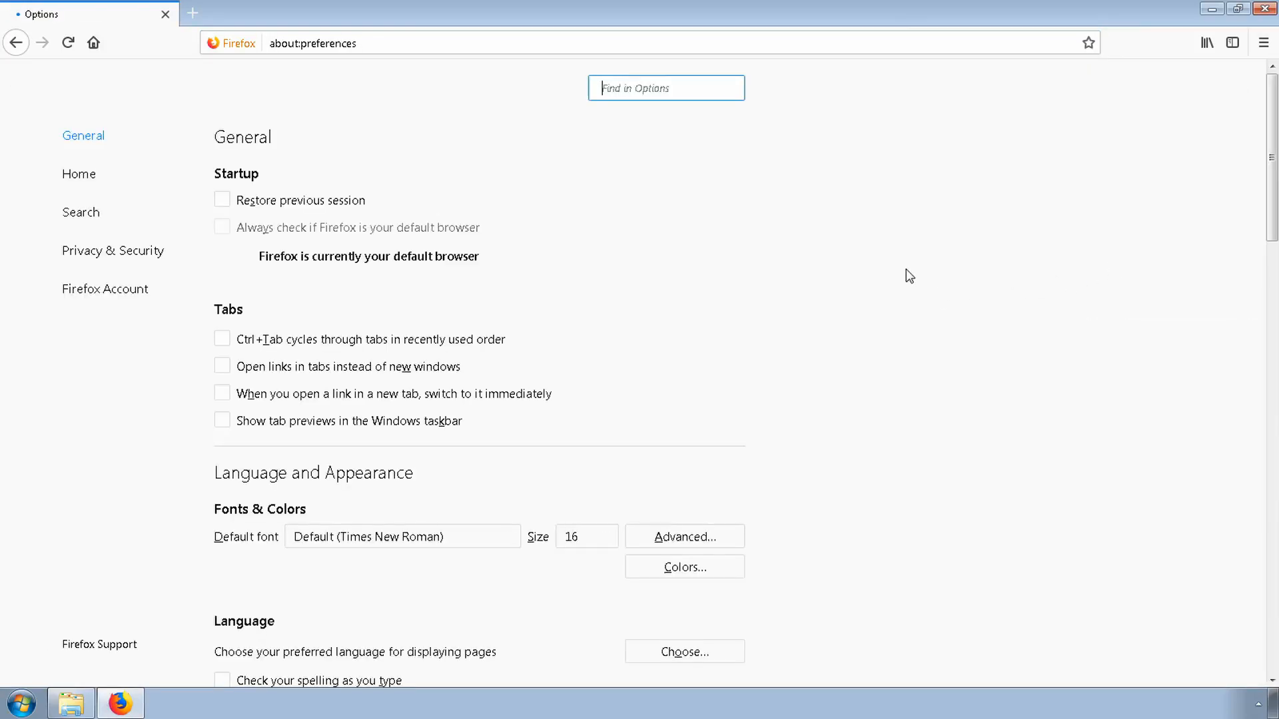
{"action": "left_click", "coordinate": [101, 257]}
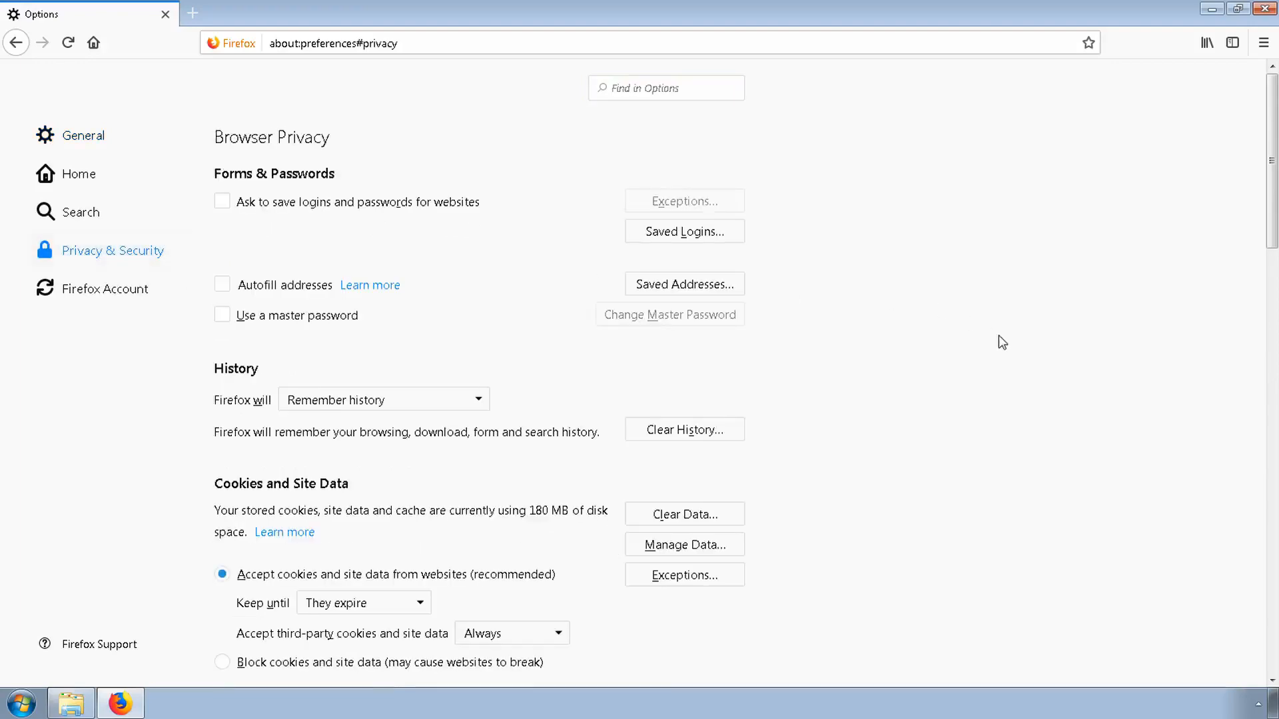
{"action": "scroll", "coordinate": [1002, 342], "scroll_direction": "down", "scroll_amount": 15}
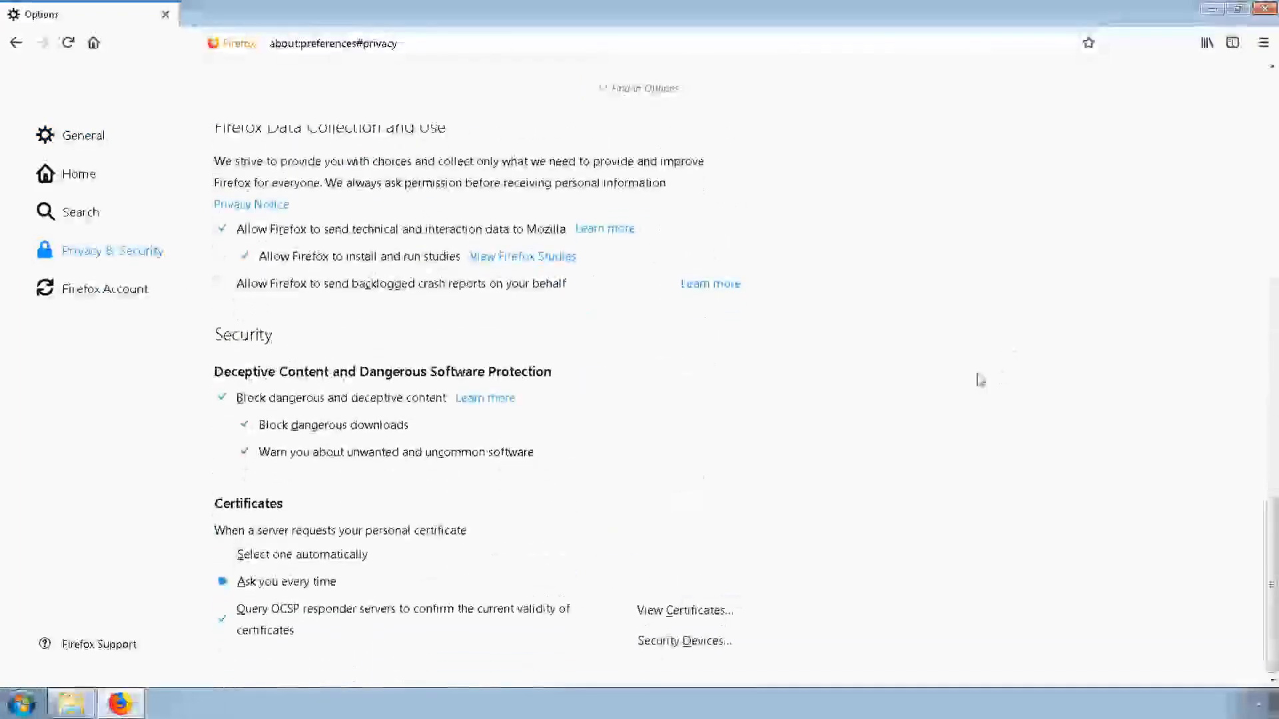
{"action": "left_click", "coordinate": [684, 611]}
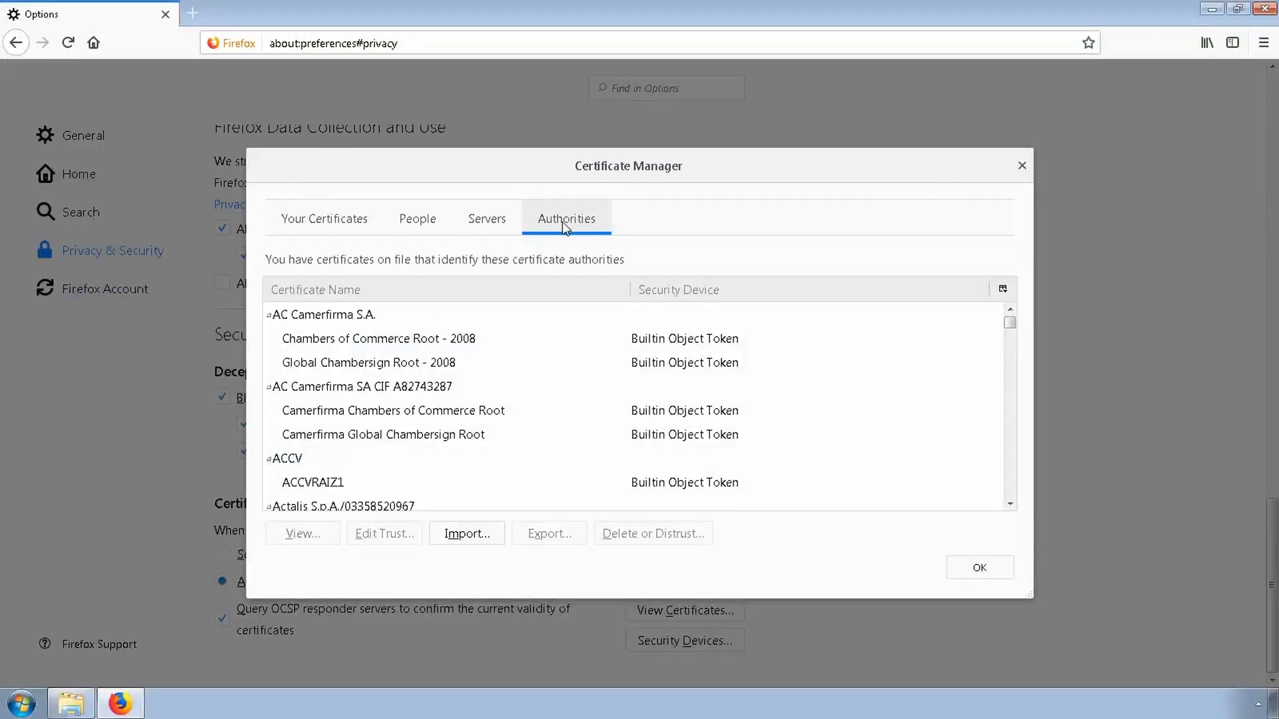
Import the dpi-ssl-2048-sha2.cer file from Downloads as a certificate authority in Firefox
{"action": "left_click", "coordinate": [482, 538]}
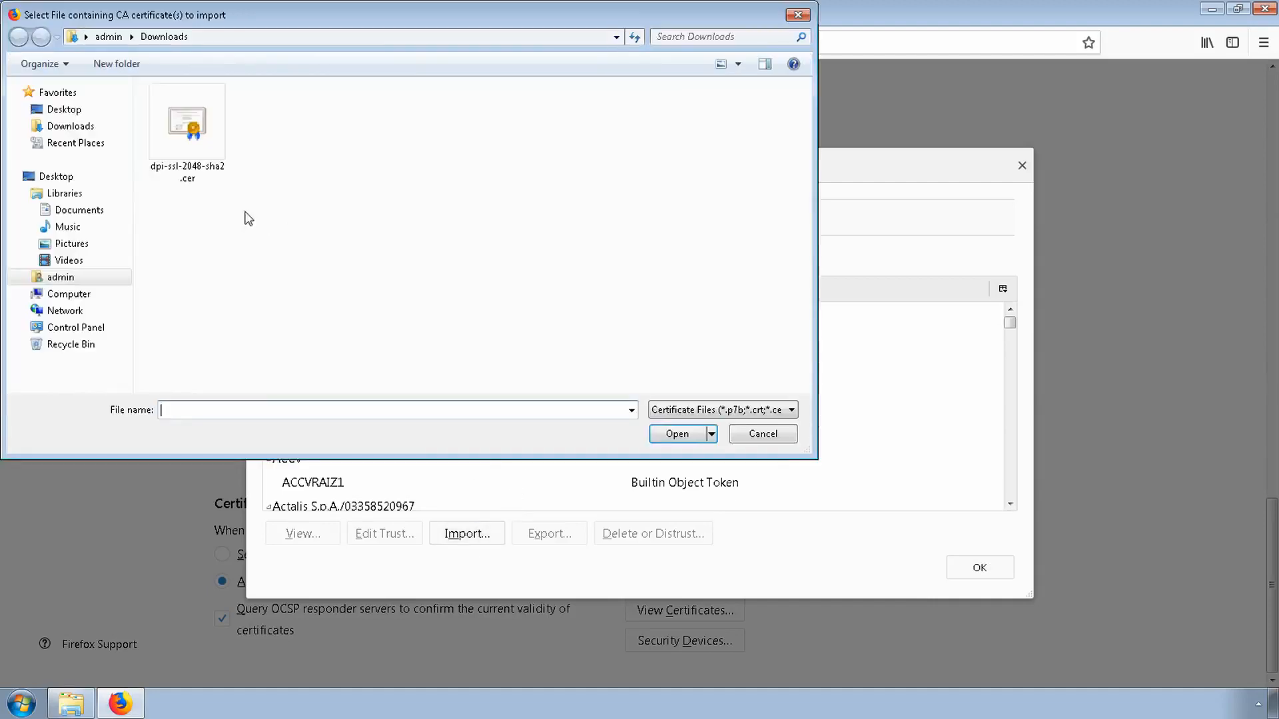
{"action": "double_click", "coordinate": [176, 135]}
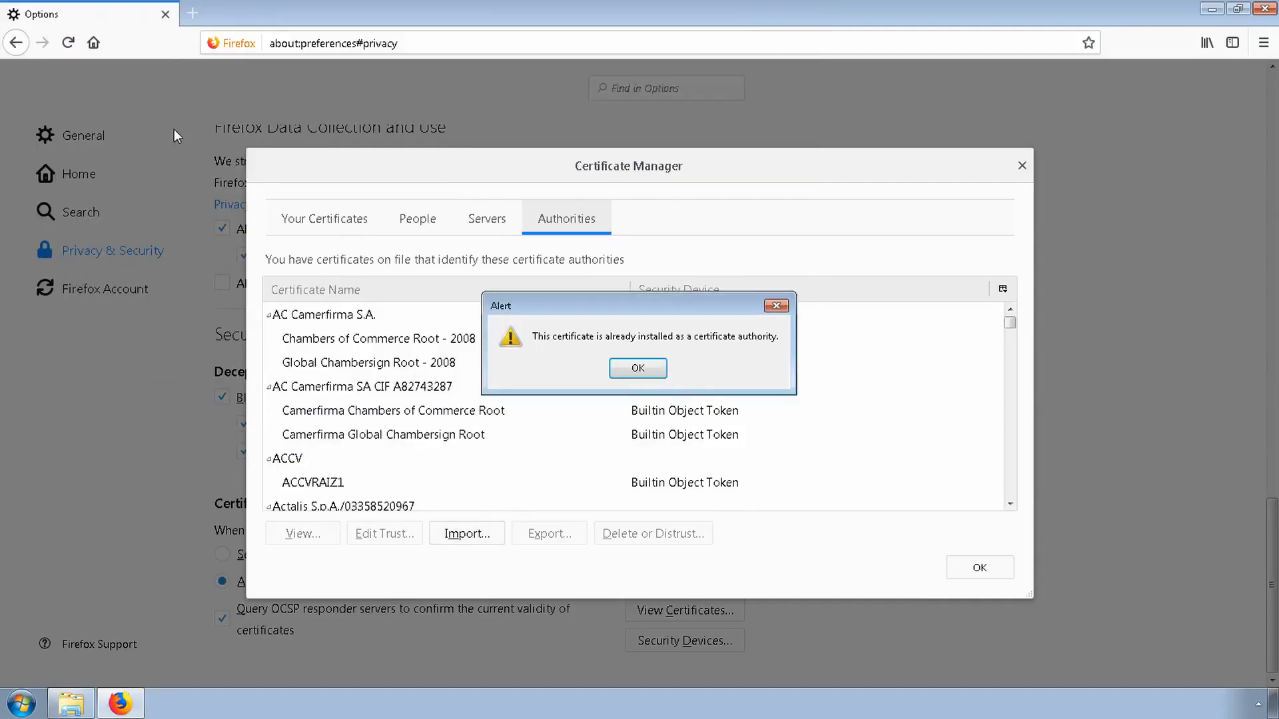
{"action": "left_click", "coordinate": [638, 369]}
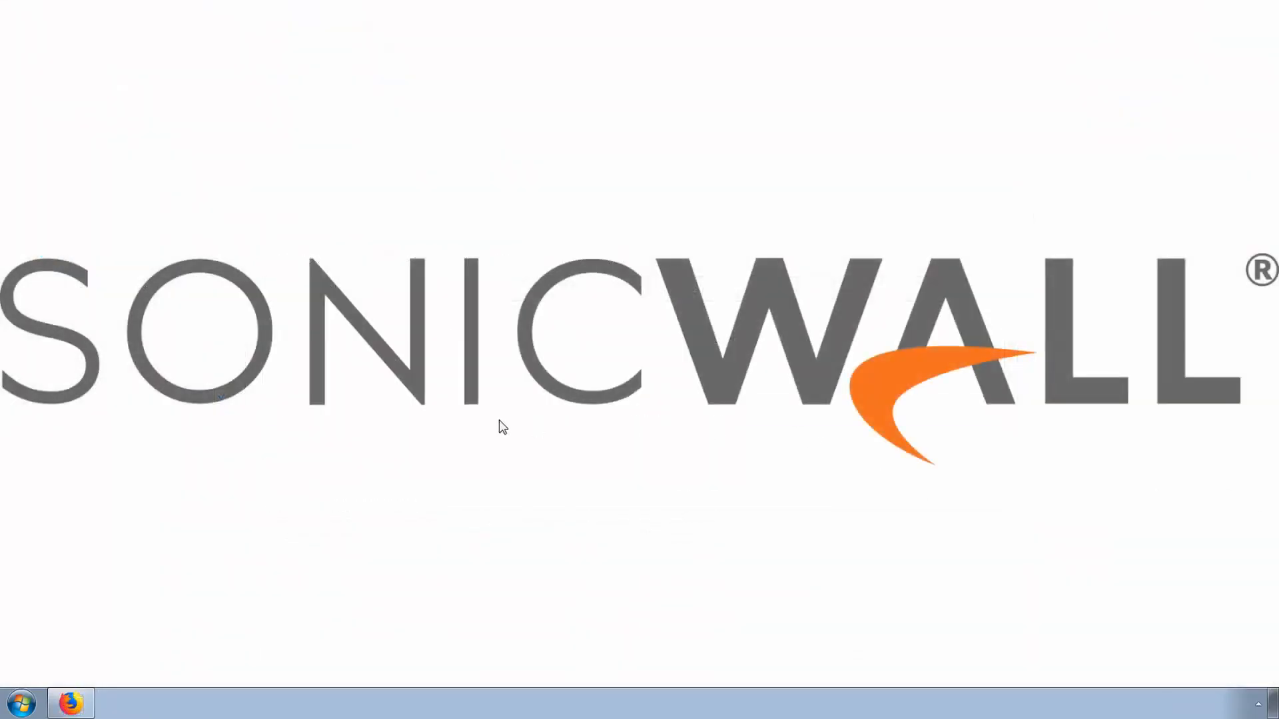
Open google.com in a new tab and examine which issuer verified its secure connection
{"action": "left_click", "coordinate": [71, 702]}
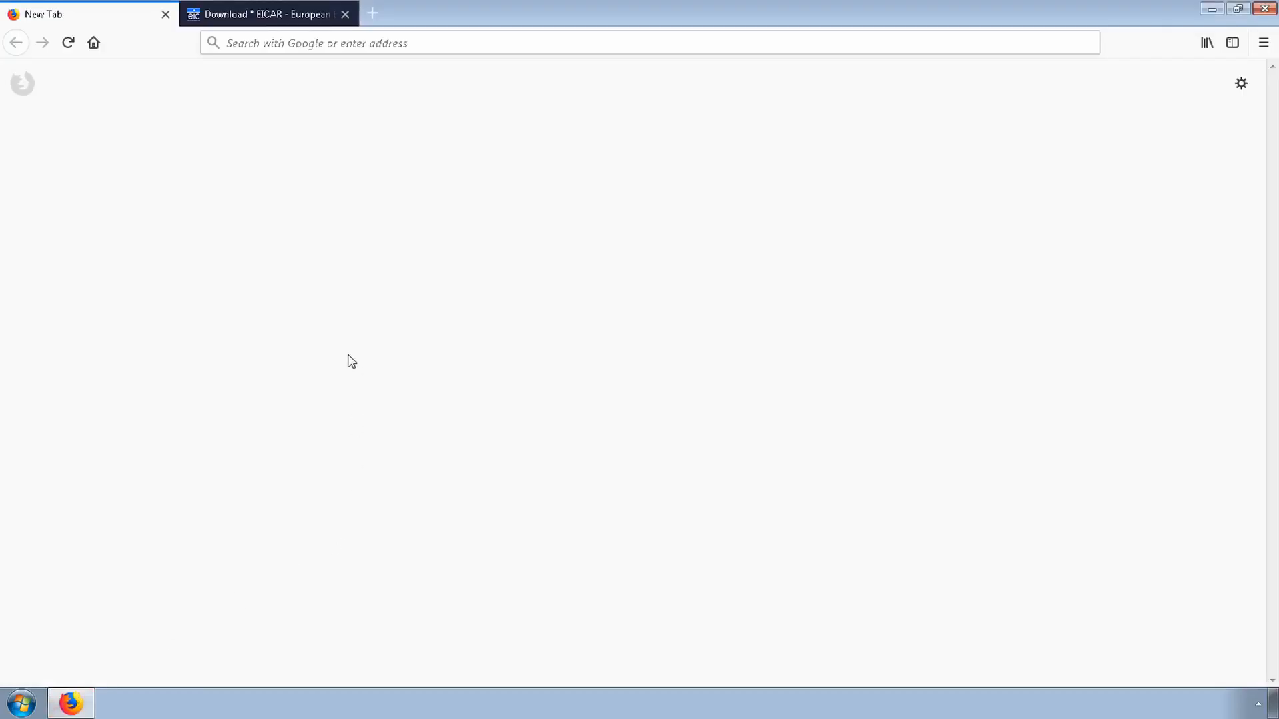
{"action": "left_click", "coordinate": [420, 44]}
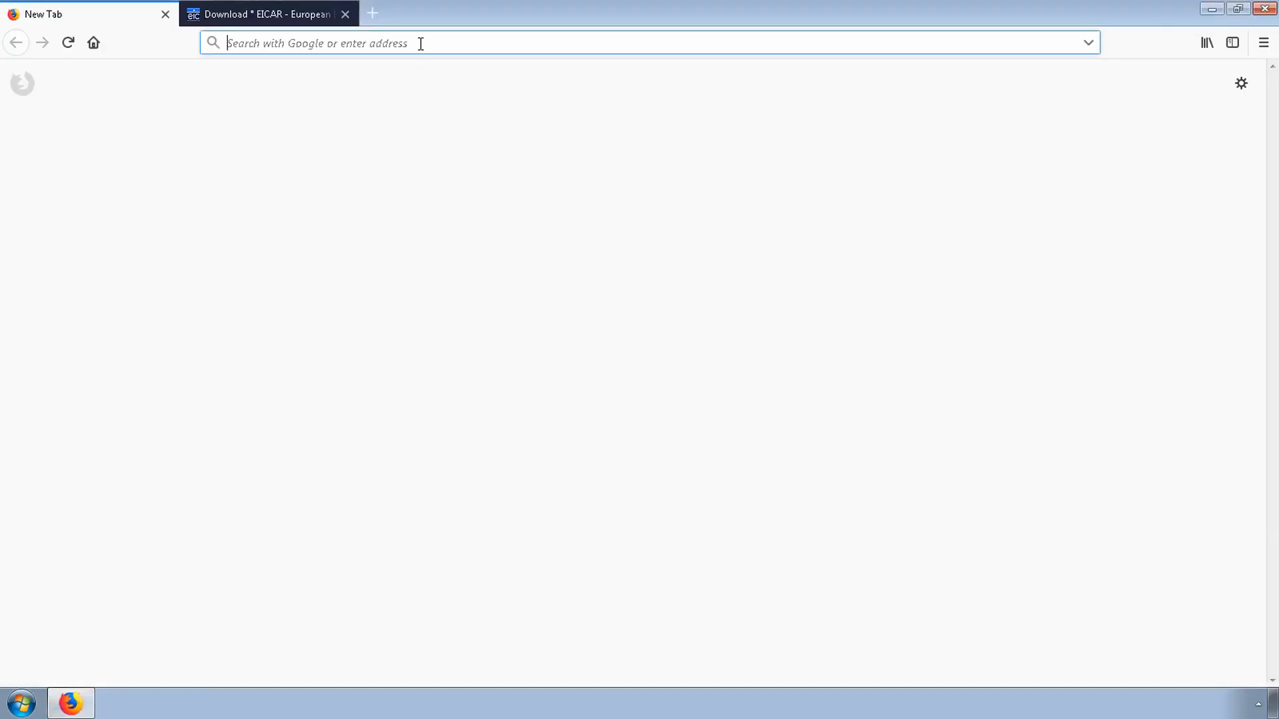
{"action": "type", "text": "g"}
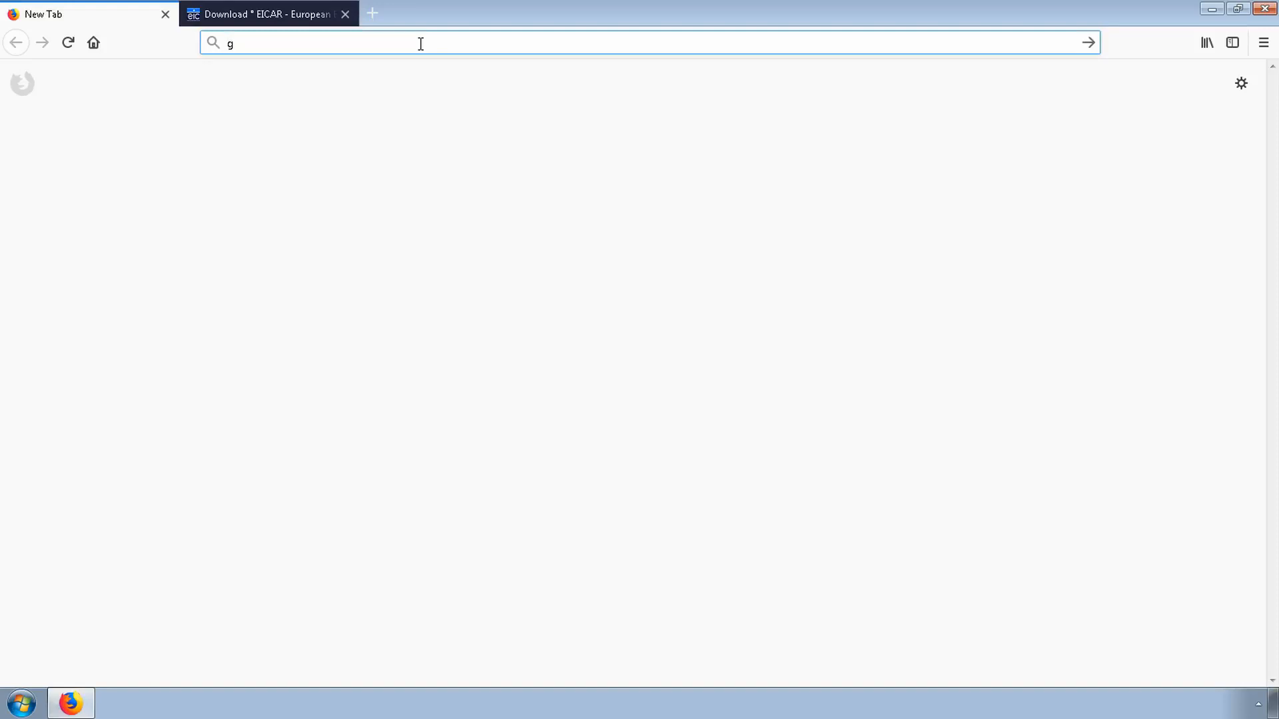
{"action": "type", "text": "oogle.com"}
{"action": "key", "text": "Return"}
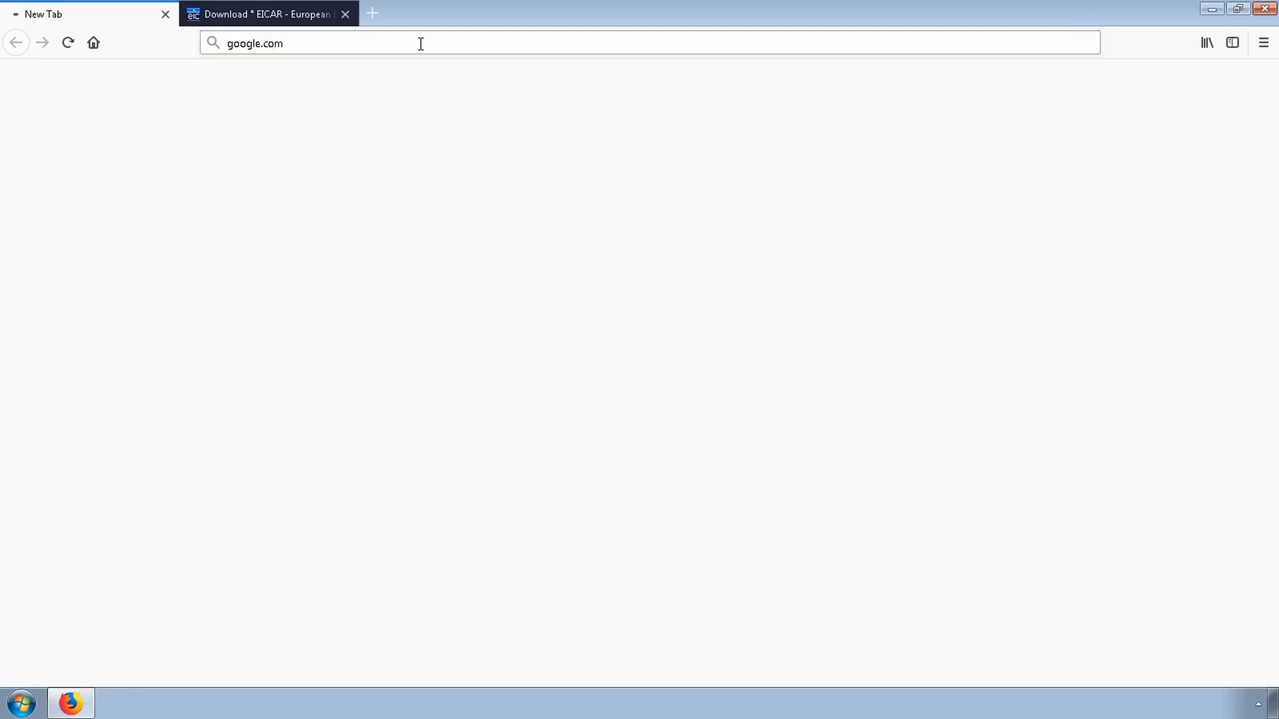
{"action": "left_click", "coordinate": [235, 46]}
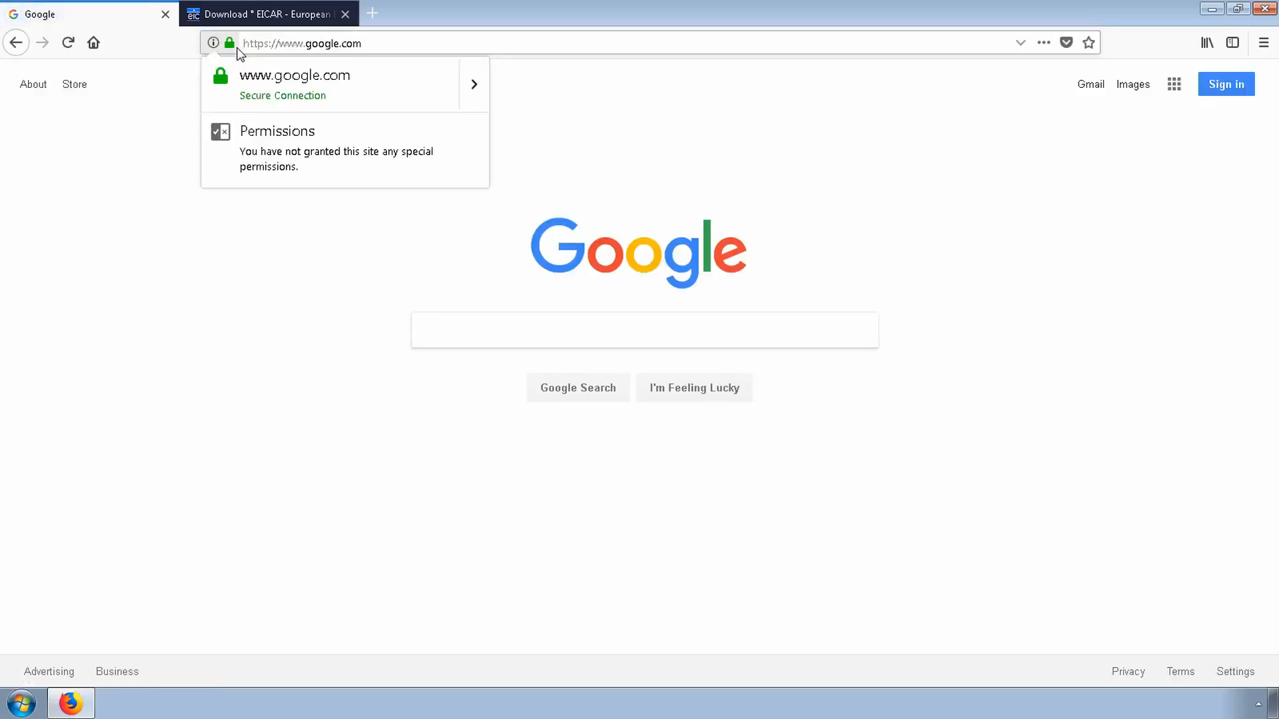
{"action": "left_click", "coordinate": [474, 89]}
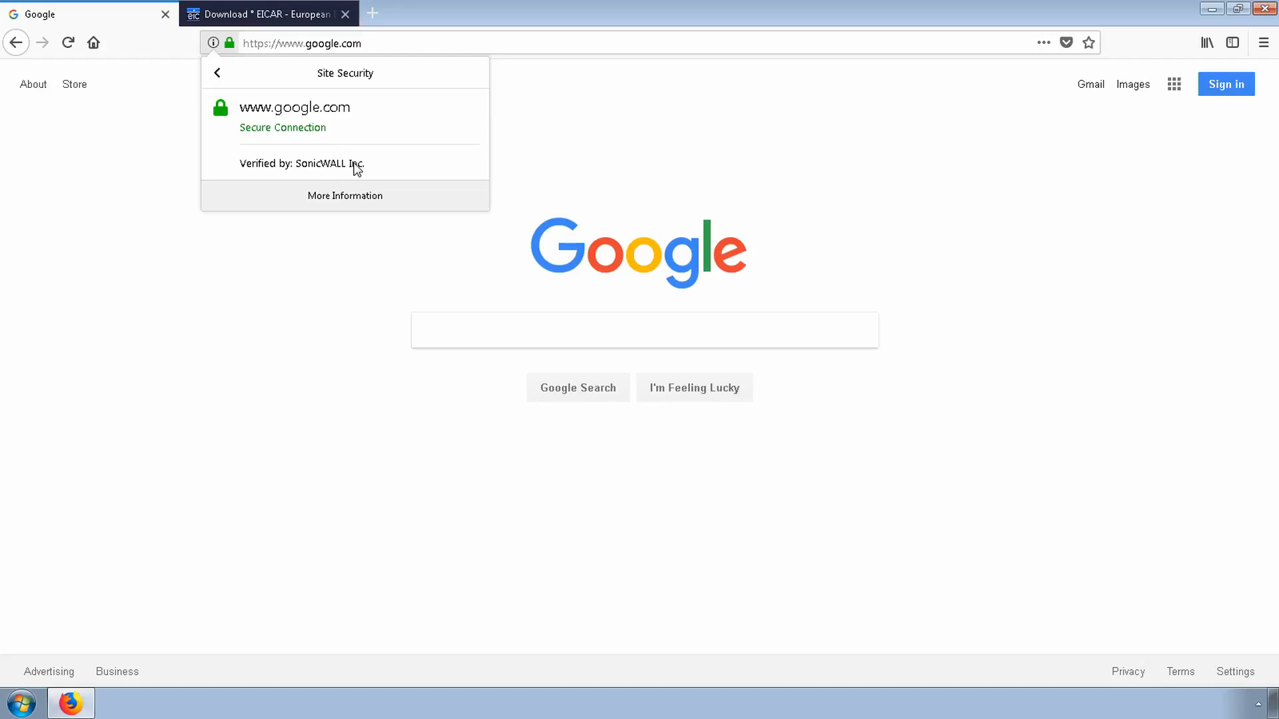
{"action": "left_click", "coordinate": [545, 199]}
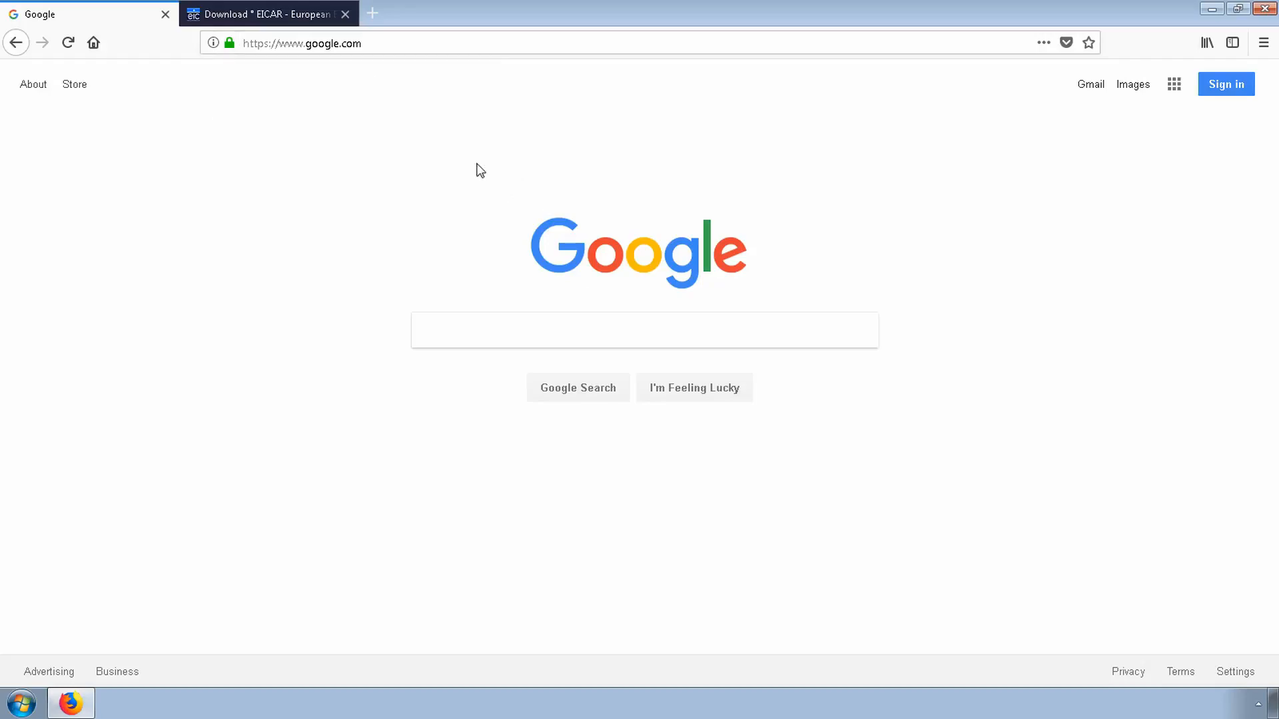
Try to download the eicar.com test file from the EICAR page's secure HTTPS download area
{"action": "left_click", "coordinate": [289, 16]}
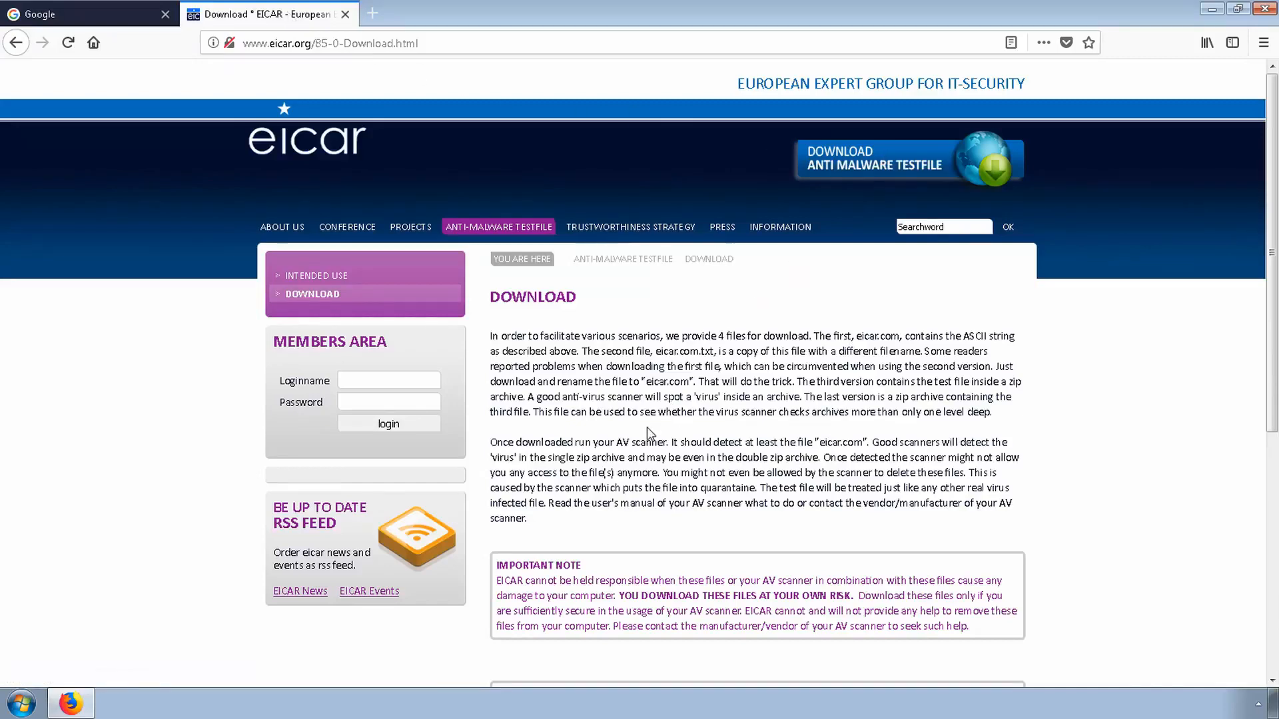
{"action": "scroll", "coordinate": [646, 431], "scroll_direction": "down", "scroll_amount": 10}
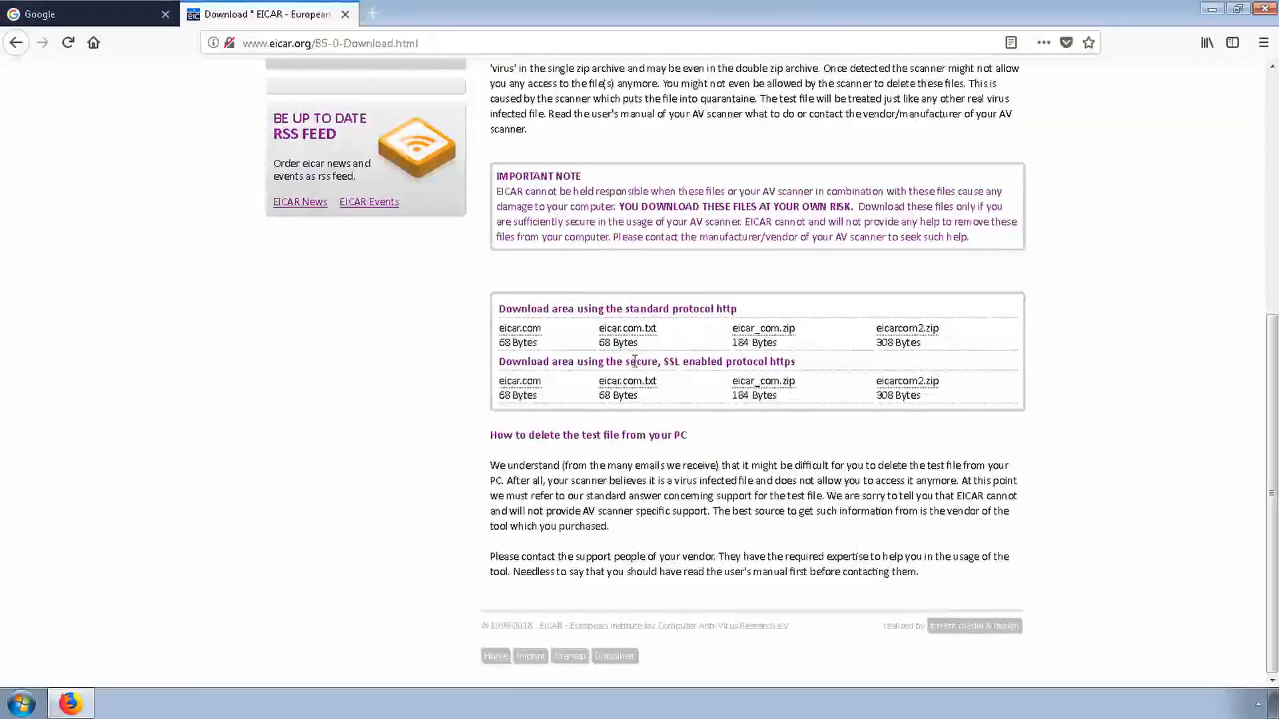
{"action": "left_click_drag", "start_coordinate": [664, 360], "coordinate": [861, 365]}
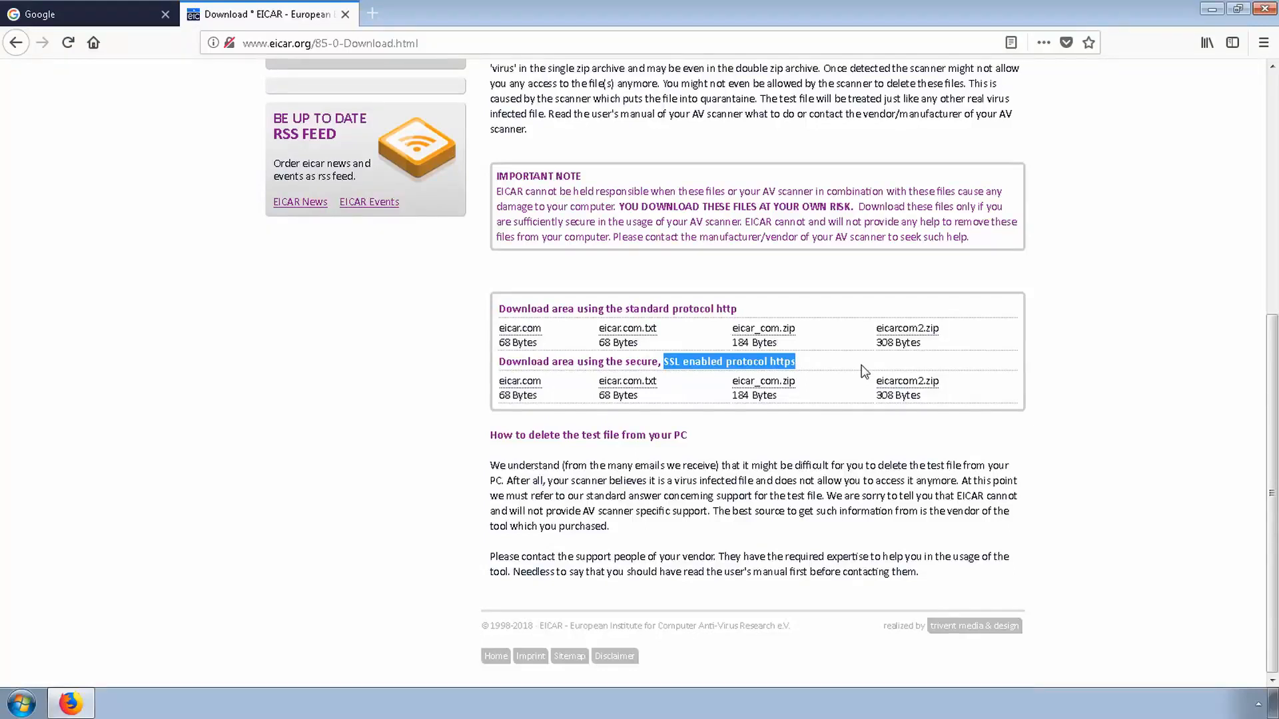
{"action": "left_click", "coordinate": [526, 385]}
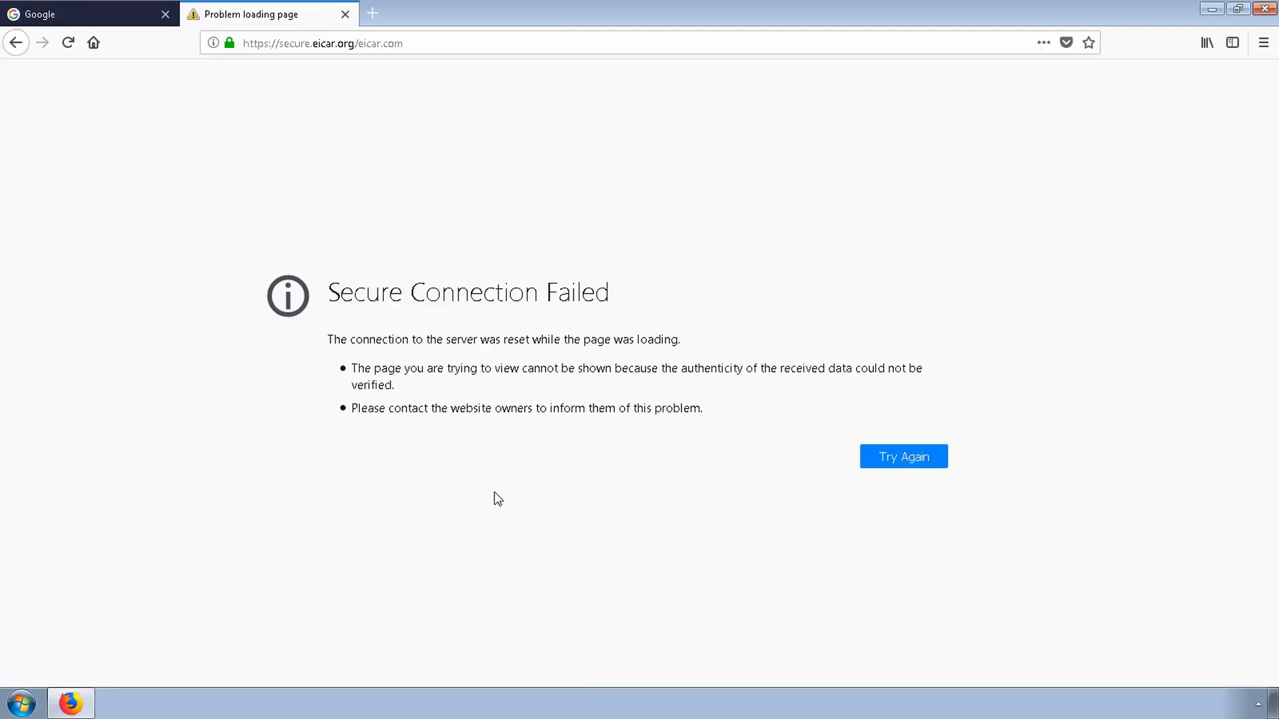
Examine the Gateway Anti-Virus alert entry in the SonicWall Event Logs
{"action": "left_click", "coordinate": [64, 175]}
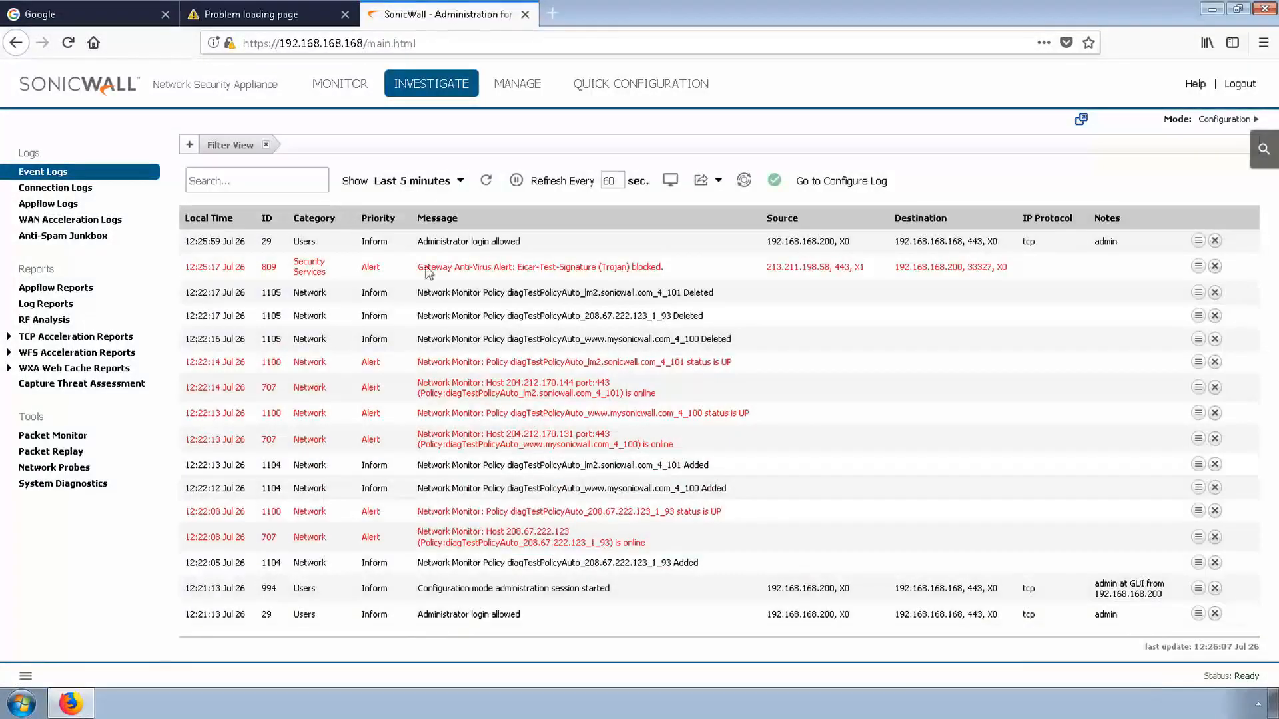
{"action": "left_click_drag", "start_coordinate": [682, 276], "coordinate": [469, 268]}
{"action": "left_click", "coordinate": [694, 273]}
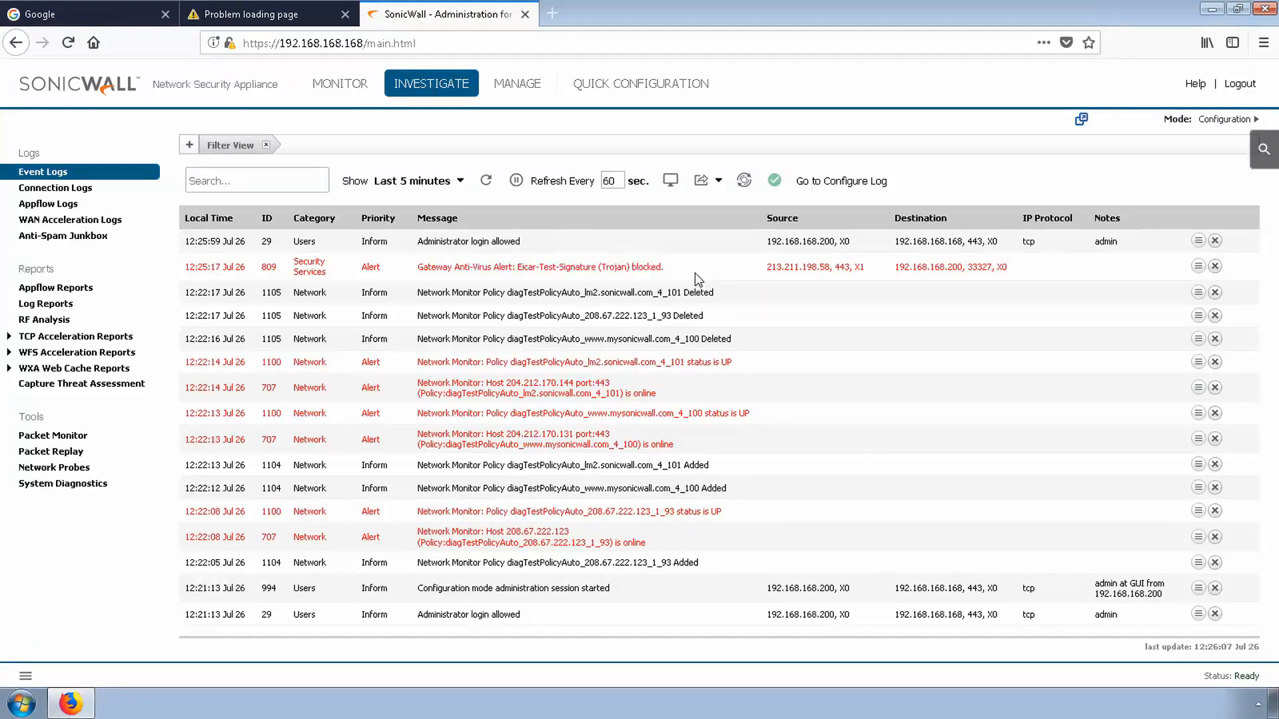